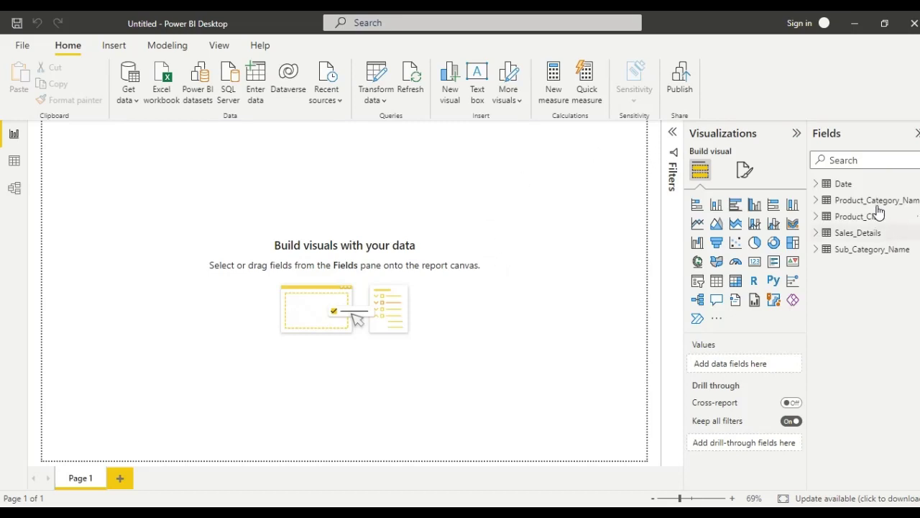
# Look over the Date table's data, then open the loaded tables in Power Query Editor for transformation.
pyautogui.click(13, 160)
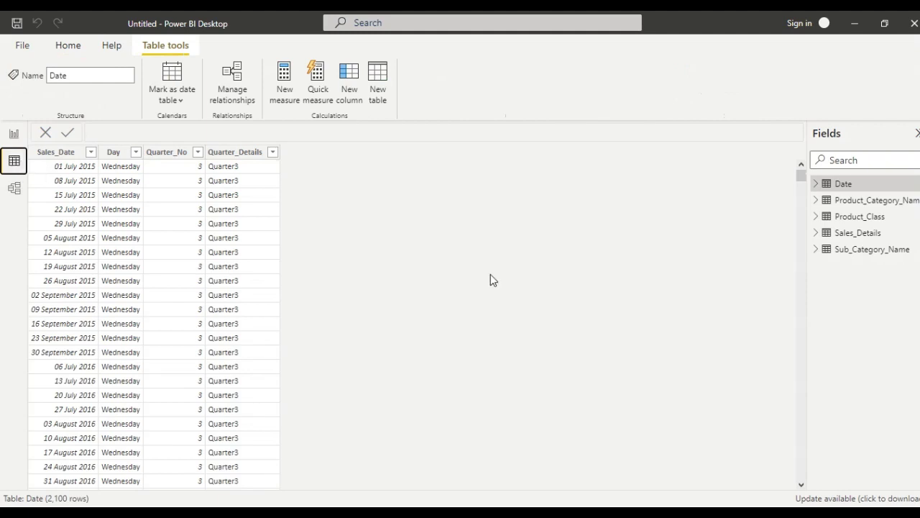
pyautogui.click(13, 133)
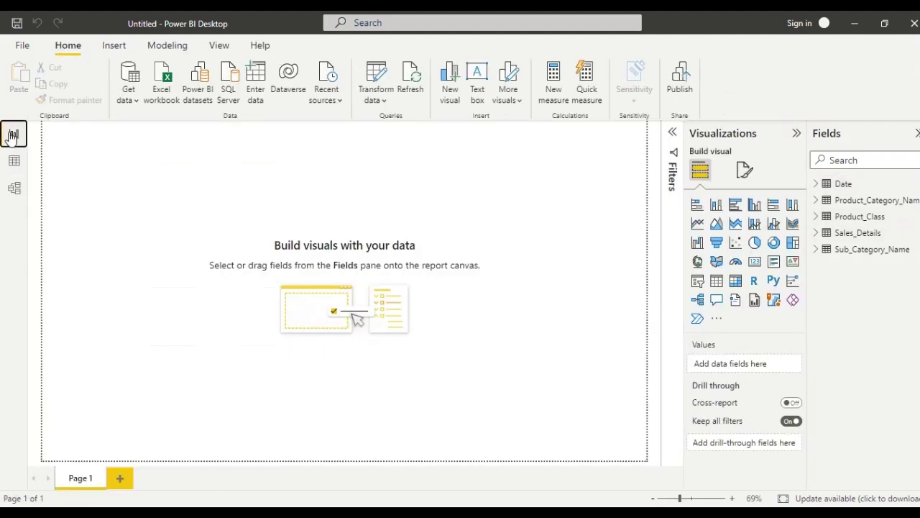
pyautogui.click(375, 101)
pyautogui.click(388, 126)
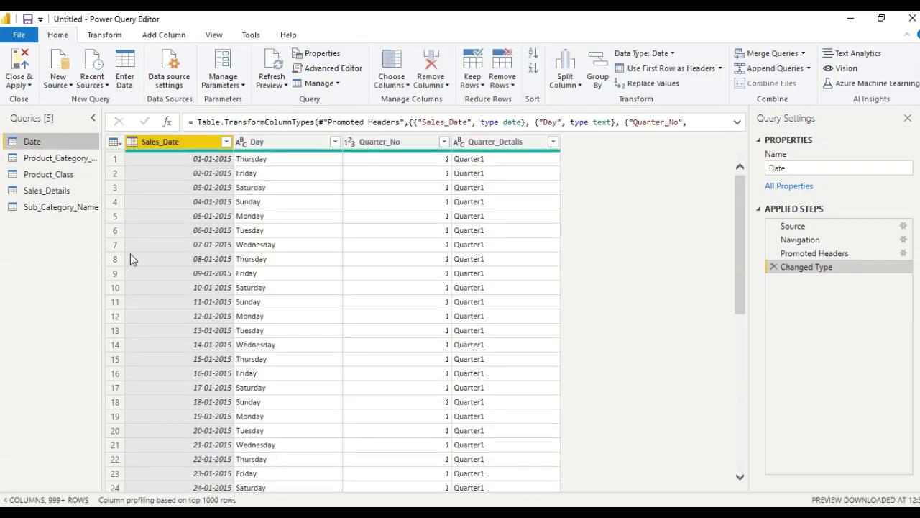
# Examine the columns and rows of the Product_Category_Name, Sub_Category_Name, Sales_Details and Product_Class queries.
pyautogui.click(72, 159)
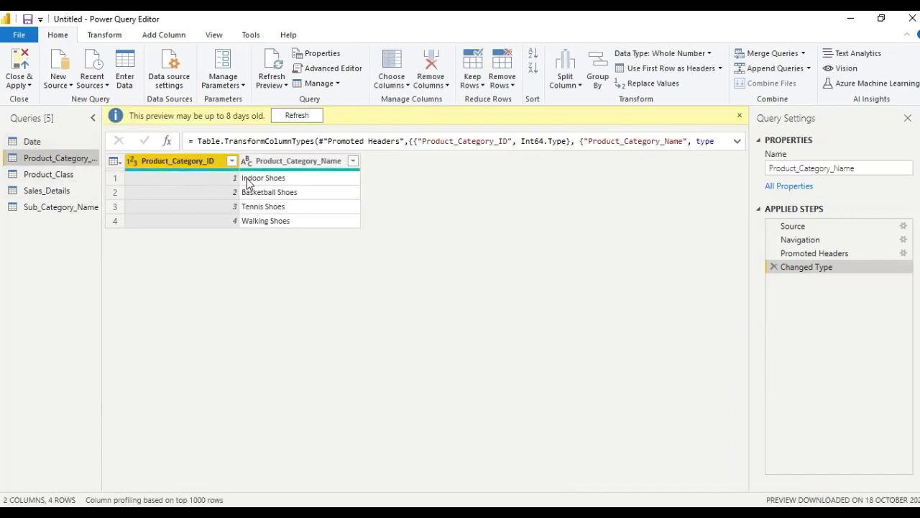
pyautogui.click(62, 207)
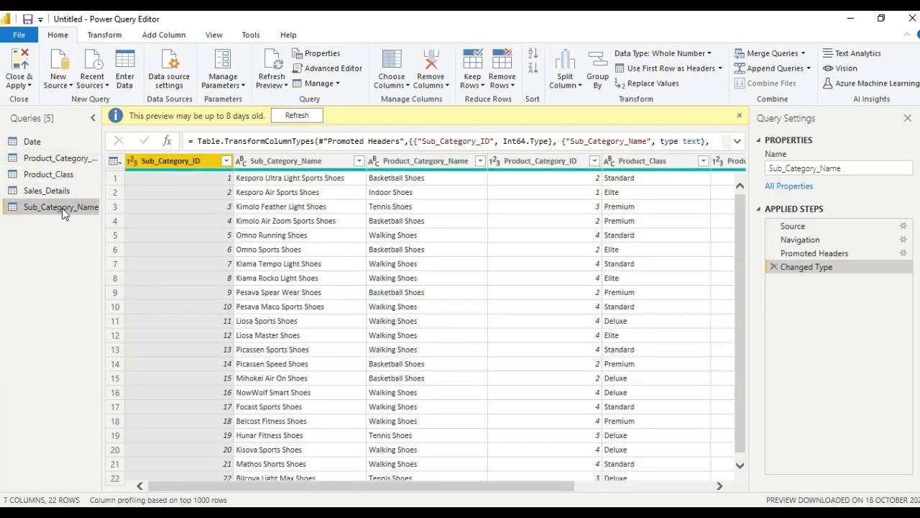
pyautogui.click(58, 192)
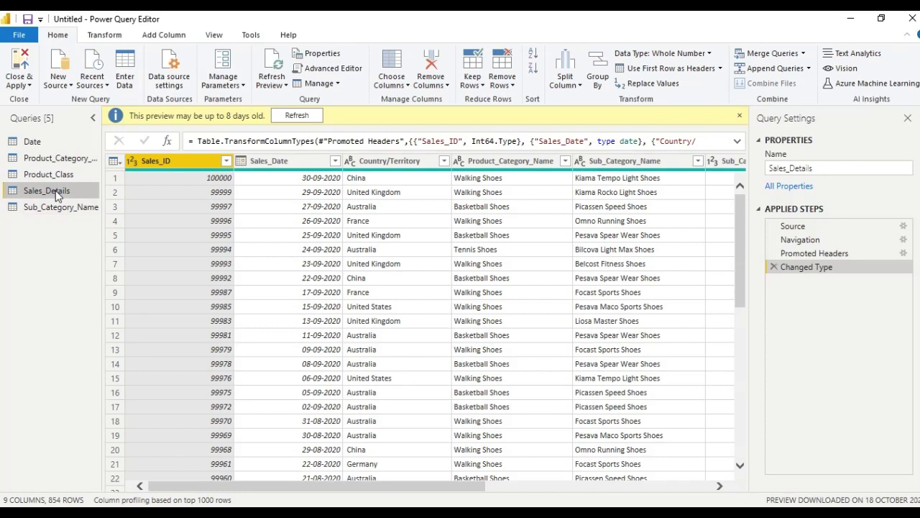
pyautogui.click(55, 176)
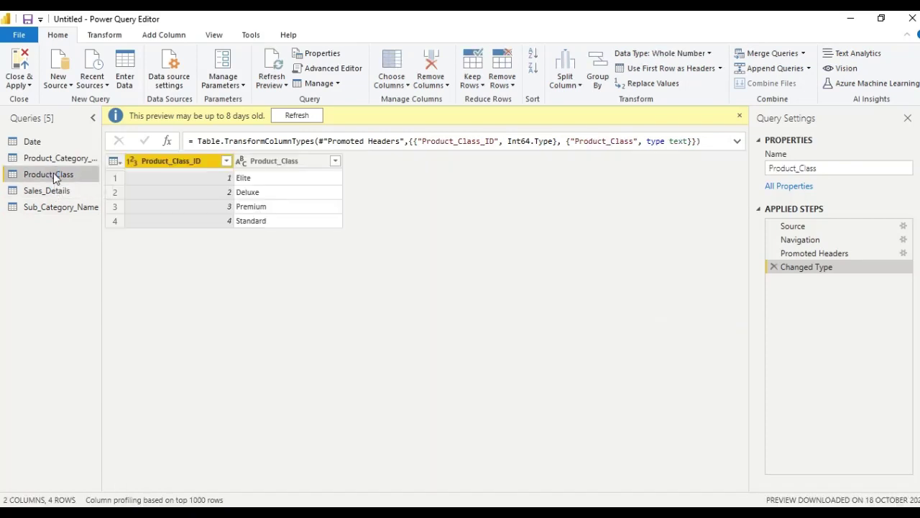
pyautogui.click(54, 193)
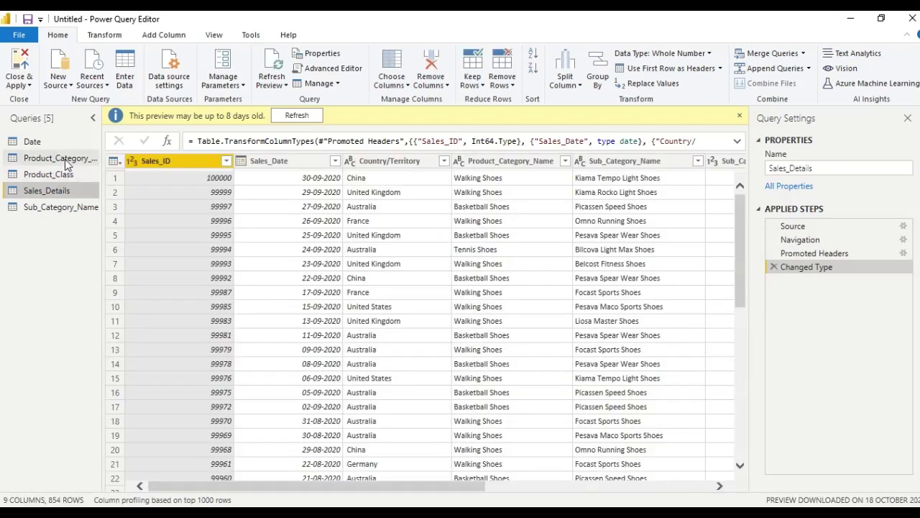
pyautogui.click(65, 159)
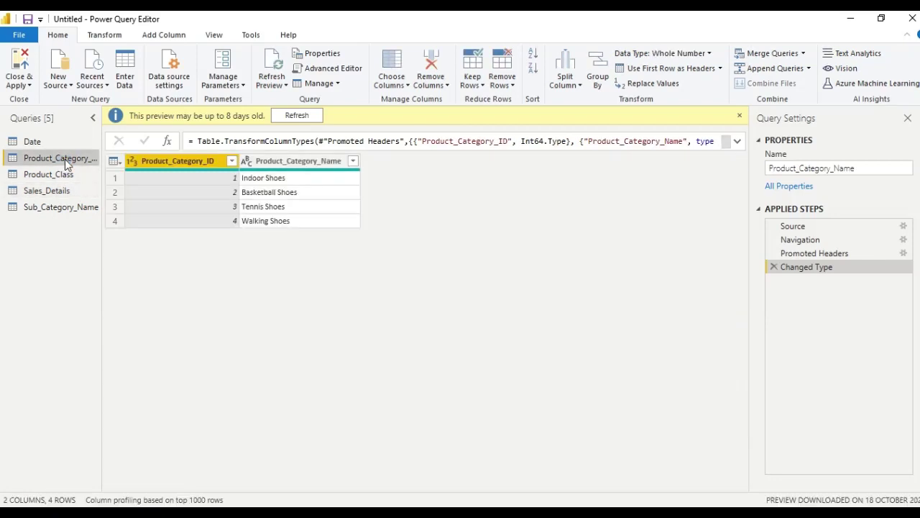
pyautogui.click(69, 208)
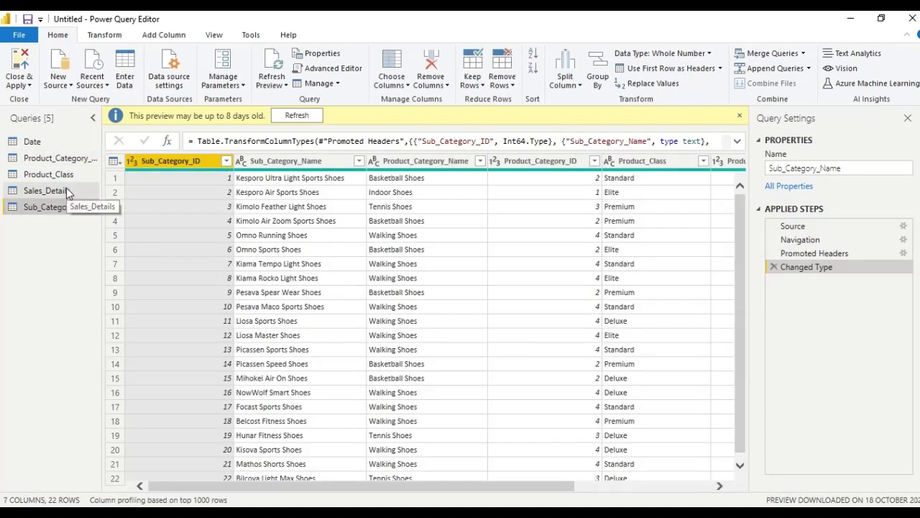
pyautogui.click(67, 191)
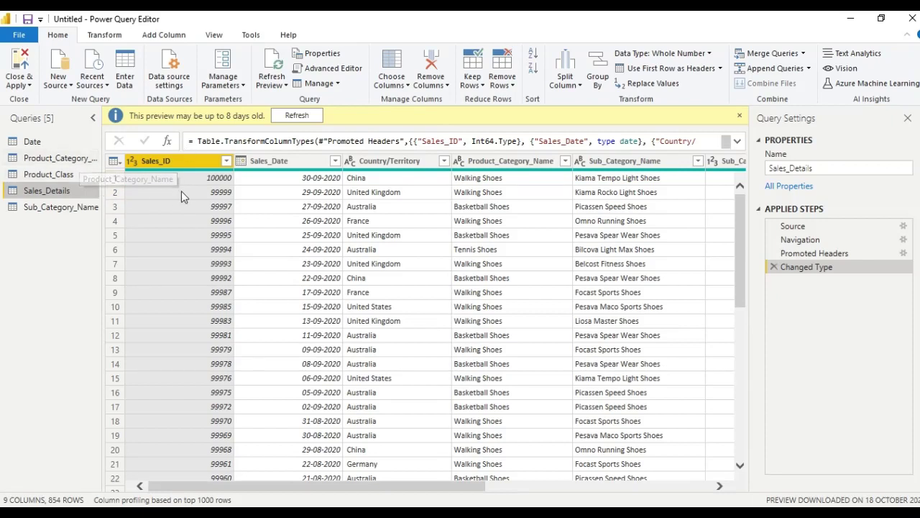
pyautogui.click(49, 210)
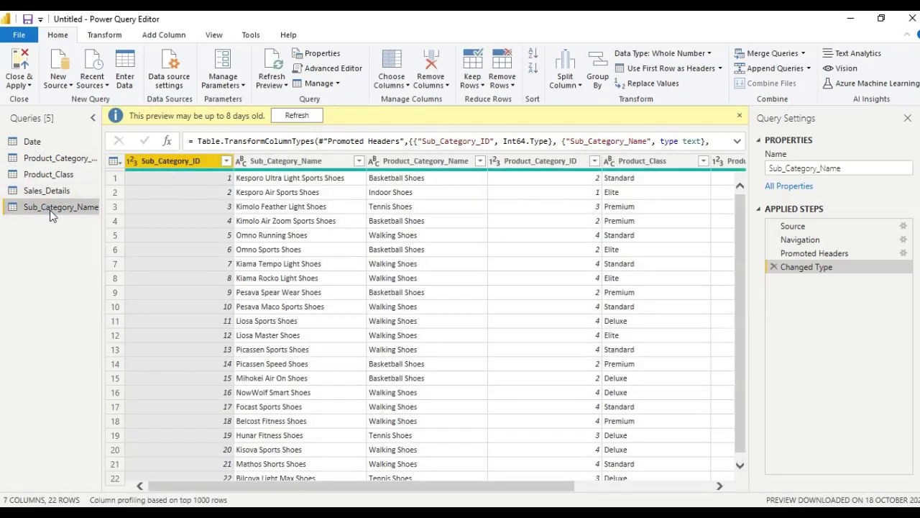
# Merge Product_Category_Name with Sub_Category_Name as a new query, matching on Product_Category_ID with the Inner (only matching rows) join kind.
pyautogui.click(65, 158)
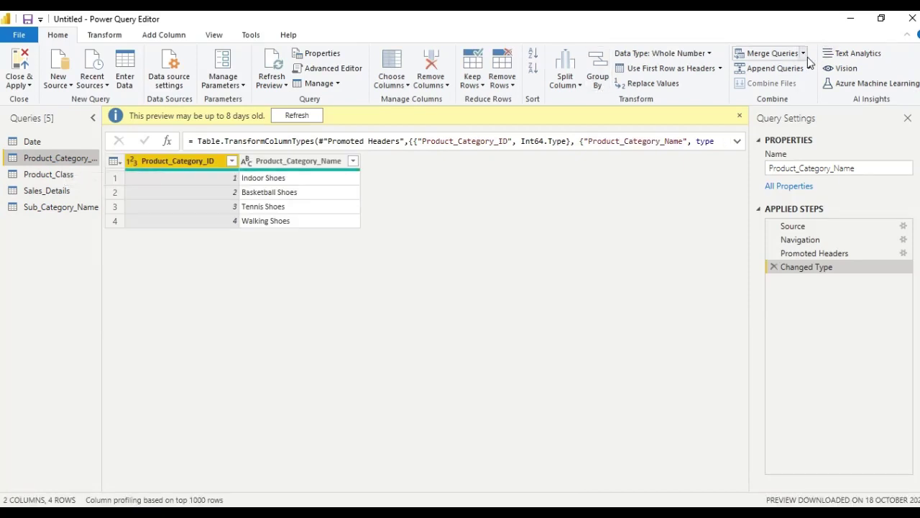
pyautogui.click(804, 55)
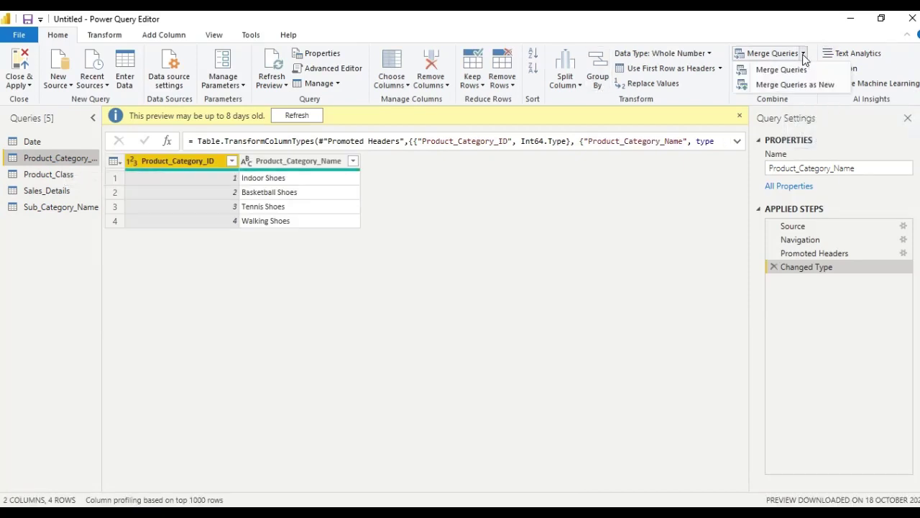
pyautogui.click(810, 85)
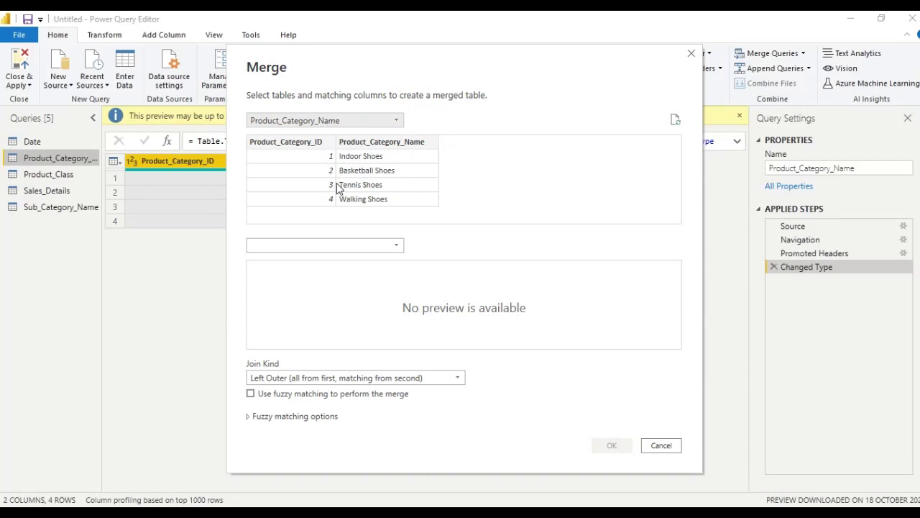
pyautogui.click(338, 246)
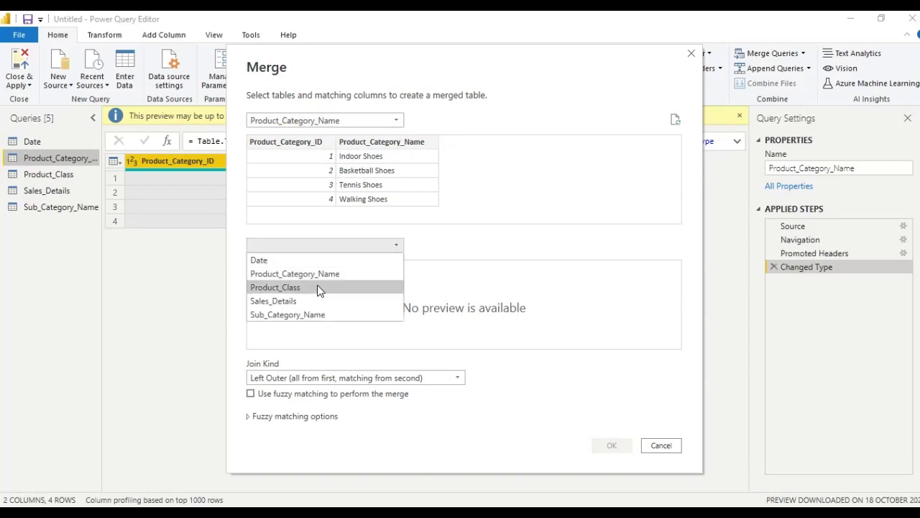
pyautogui.click(312, 314)
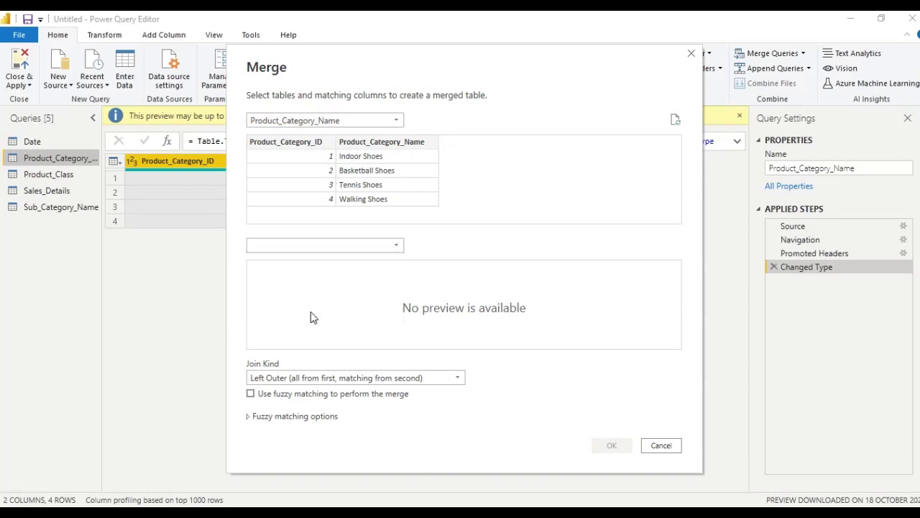
pyautogui.click(278, 141)
pyautogui.click(582, 267)
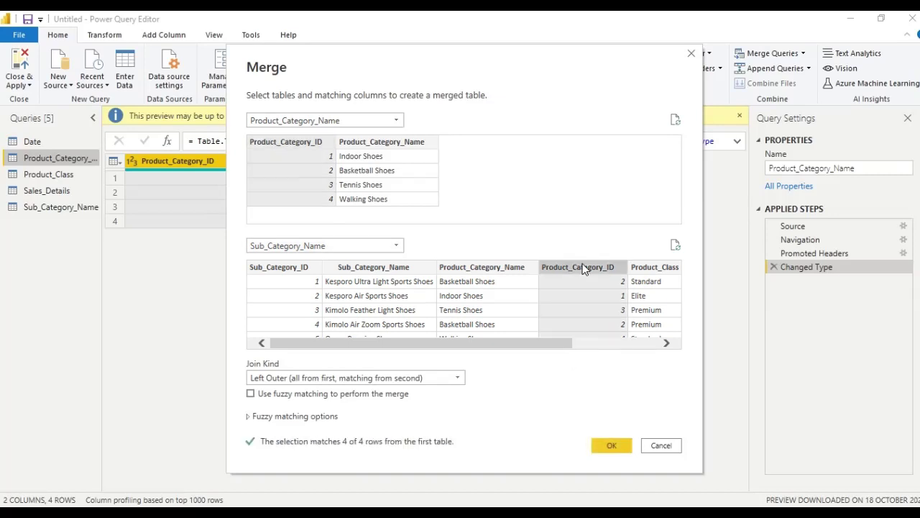
pyautogui.click(440, 378)
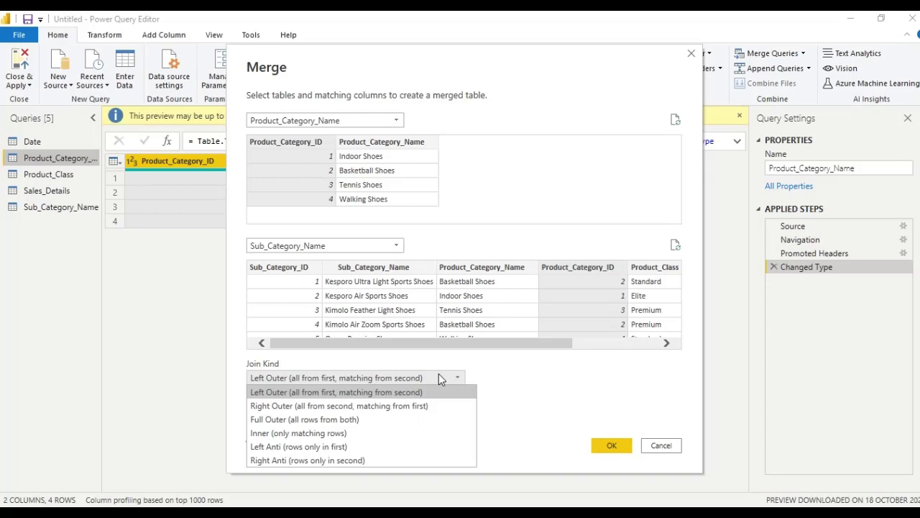
pyautogui.click(395, 430)
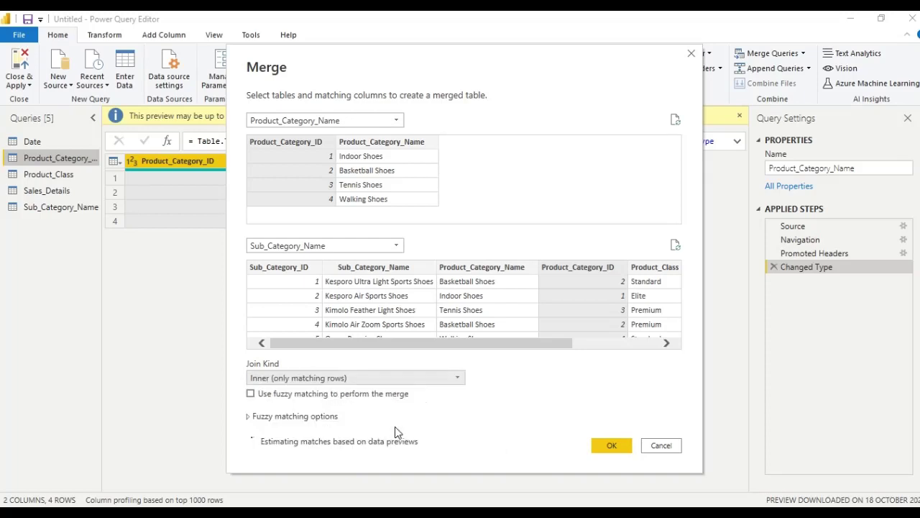
pyautogui.click(606, 445)
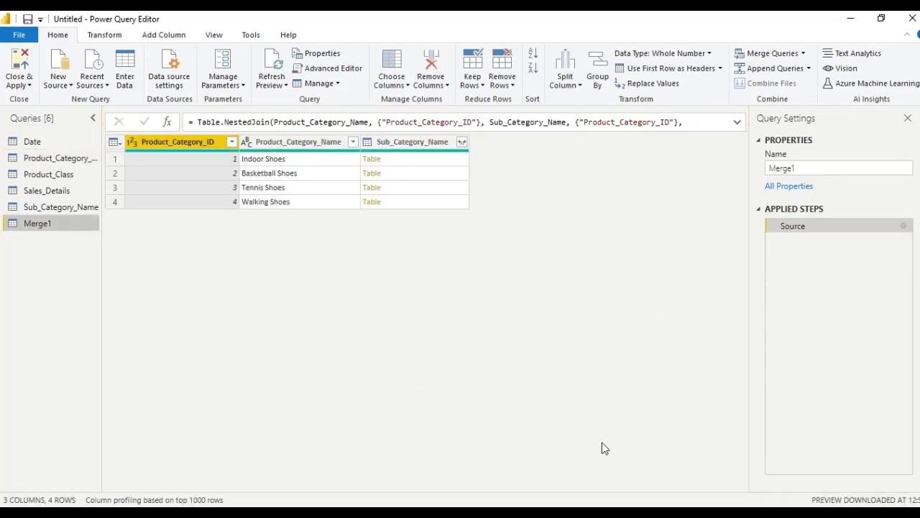
# Preview the nested tables in the merged Sub_Category_Name column and expand only its Sub_Category_ID and Sub_Category_Name fields, keeping the original column name prefix.
pyautogui.click(437, 161)
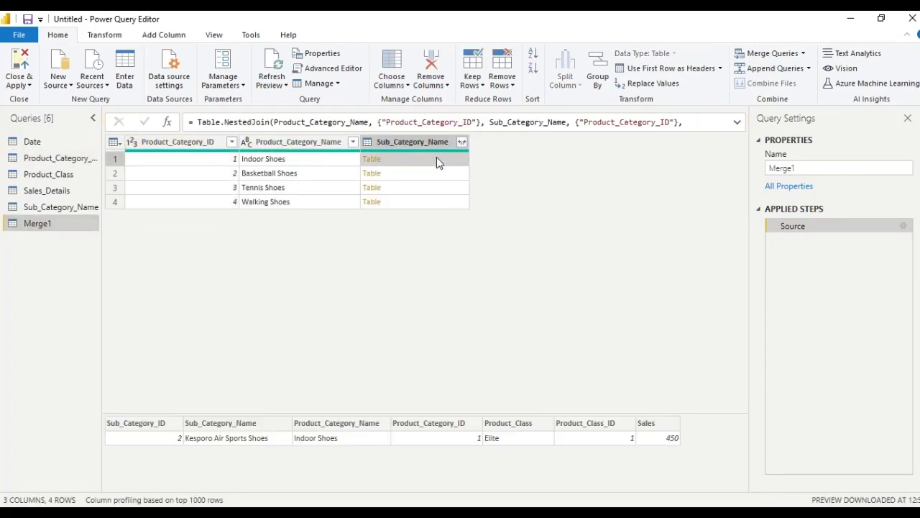
pyautogui.click(435, 175)
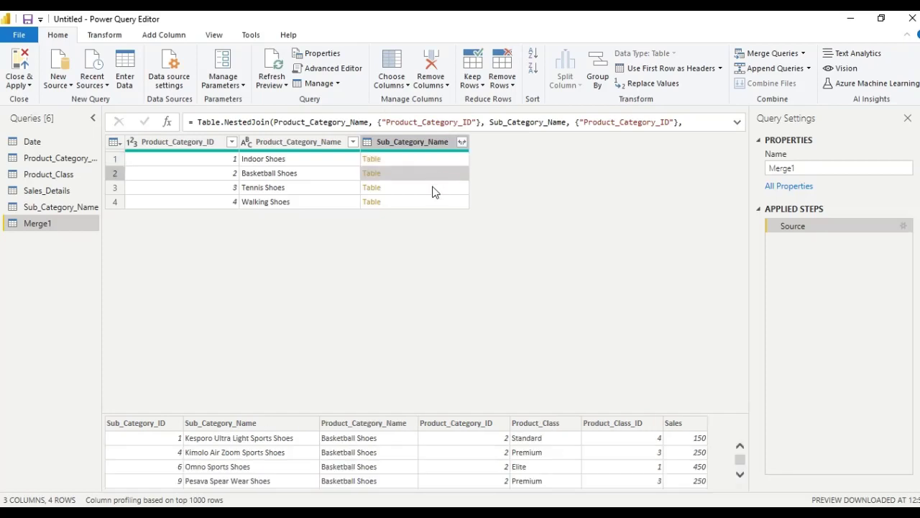
pyautogui.click(435, 191)
pyautogui.click(434, 204)
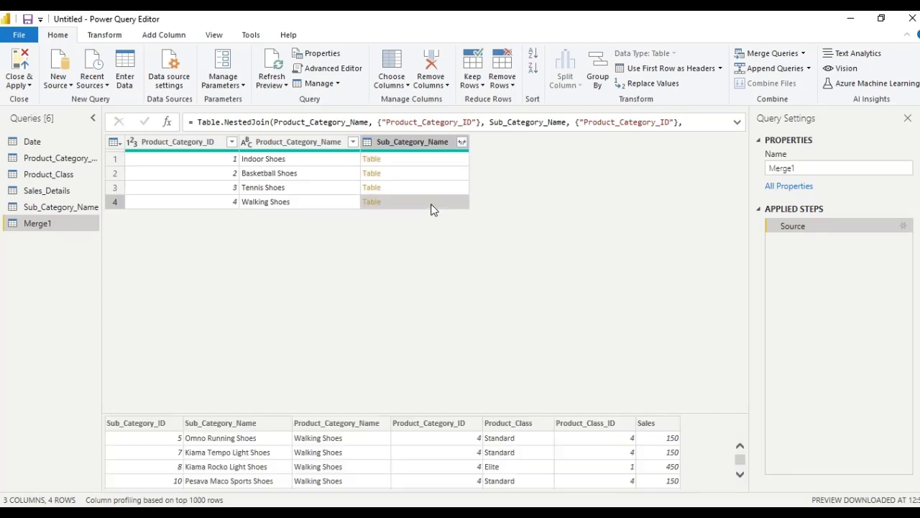
pyautogui.click(432, 160)
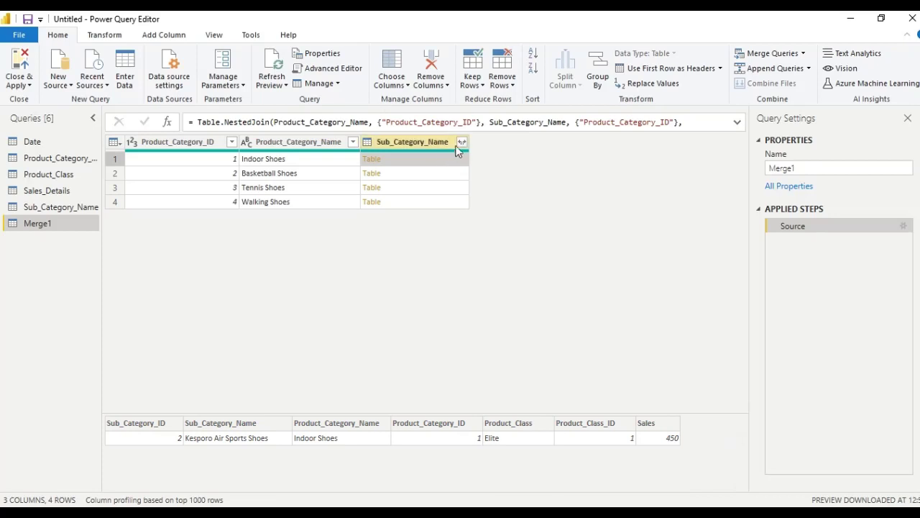
pyautogui.click(465, 145)
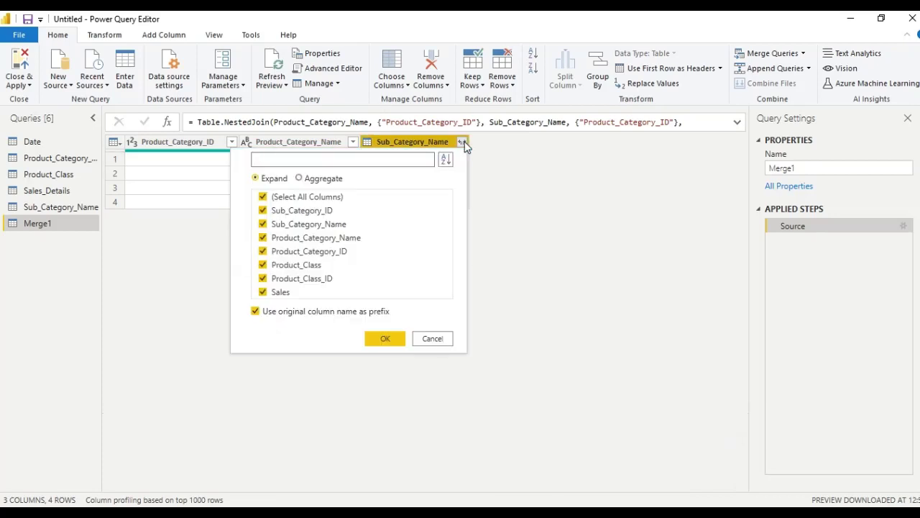
pyautogui.click(263, 197)
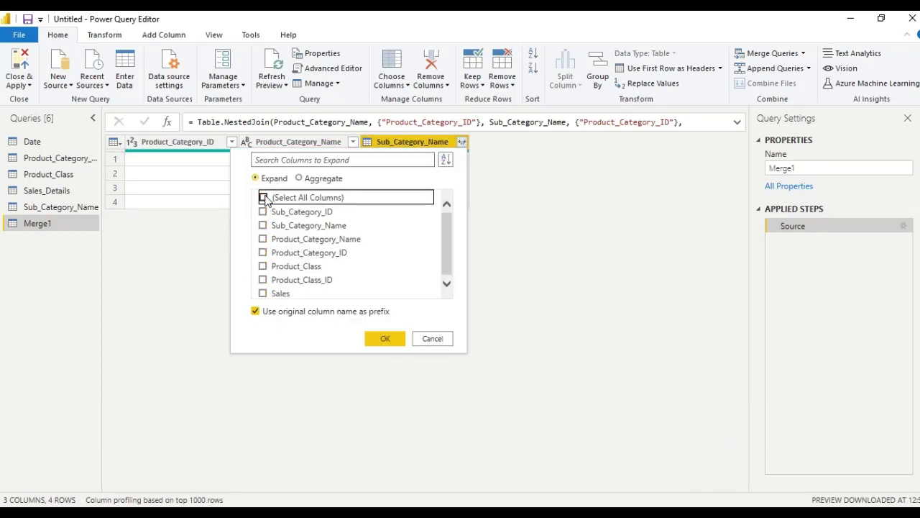
pyautogui.click(263, 212)
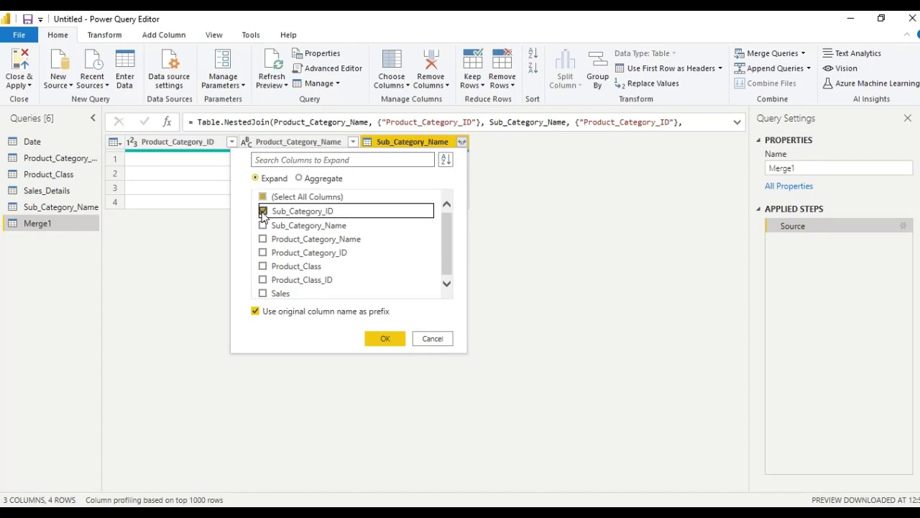
pyautogui.click(264, 226)
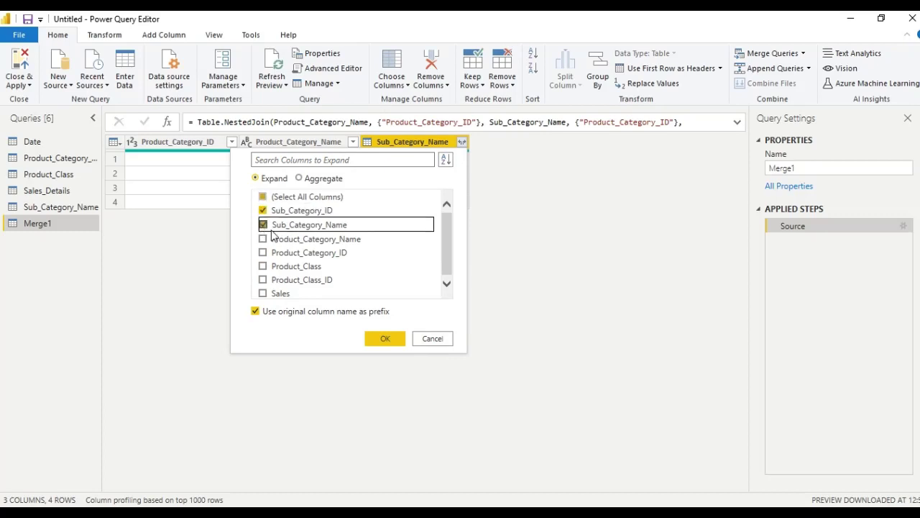
pyautogui.click(386, 341)
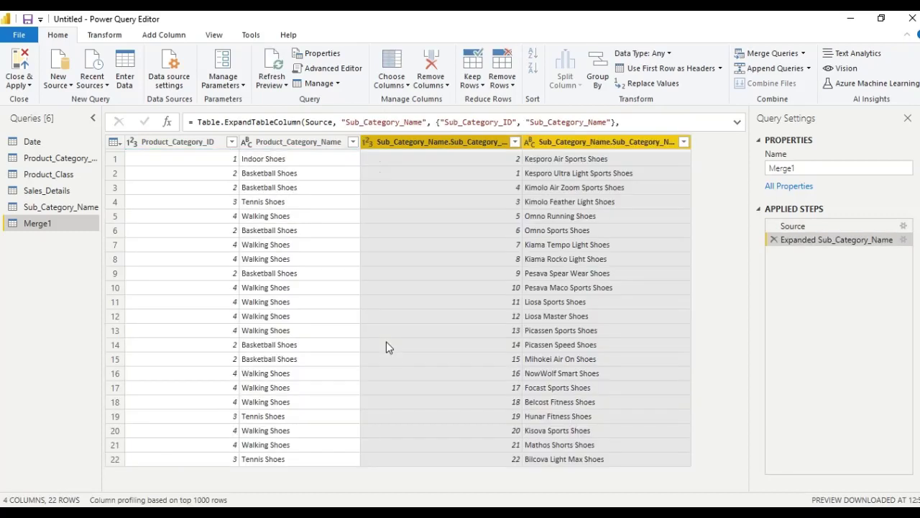
# Remove the Product_Category_ID column from the merged query.
pyautogui.click(191, 144)
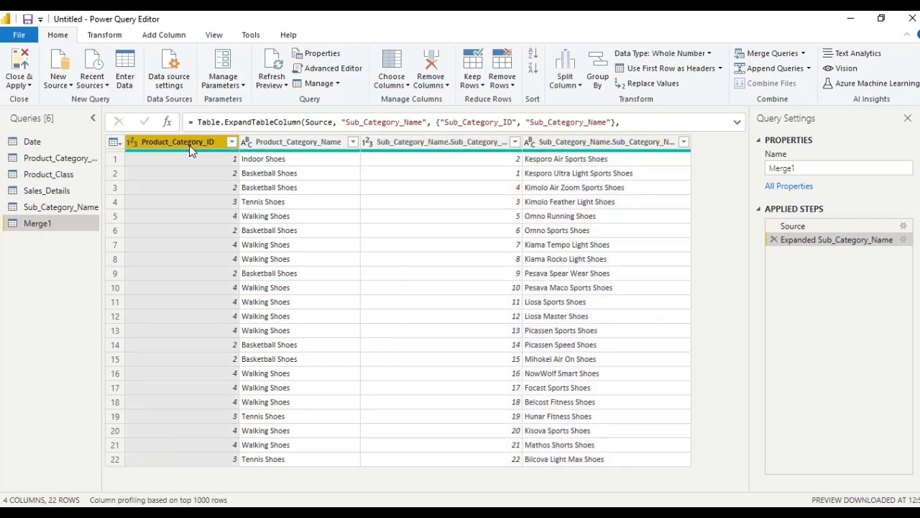
pyautogui.rightClick(190, 149)
pyautogui.click(218, 172)
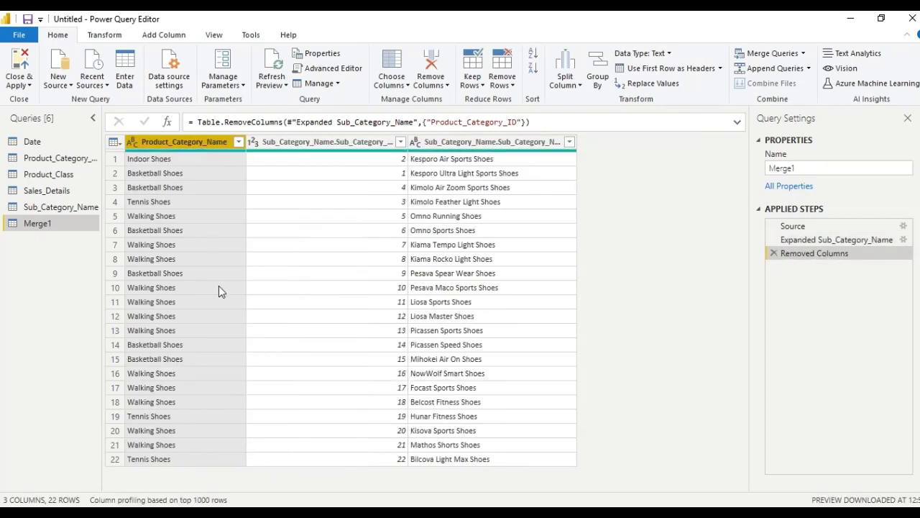
pyautogui.doubleClick(508, 143)
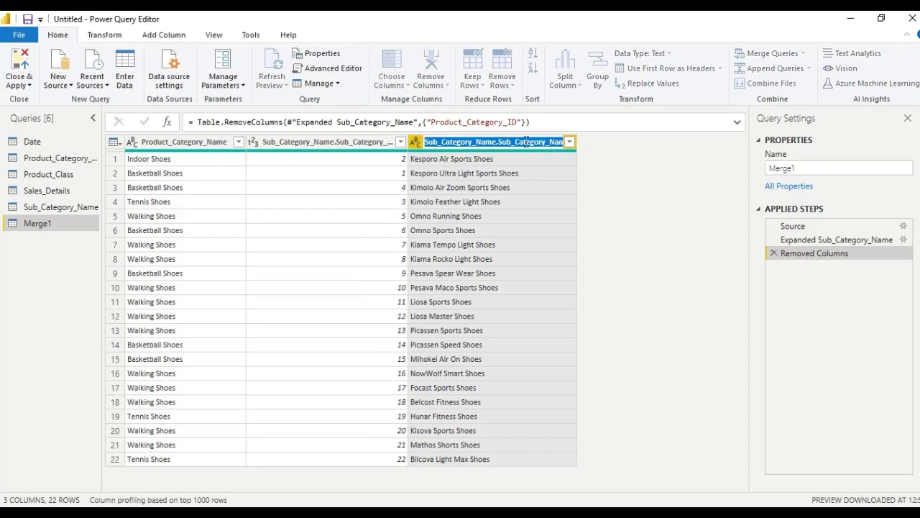
pyautogui.click(546, 145)
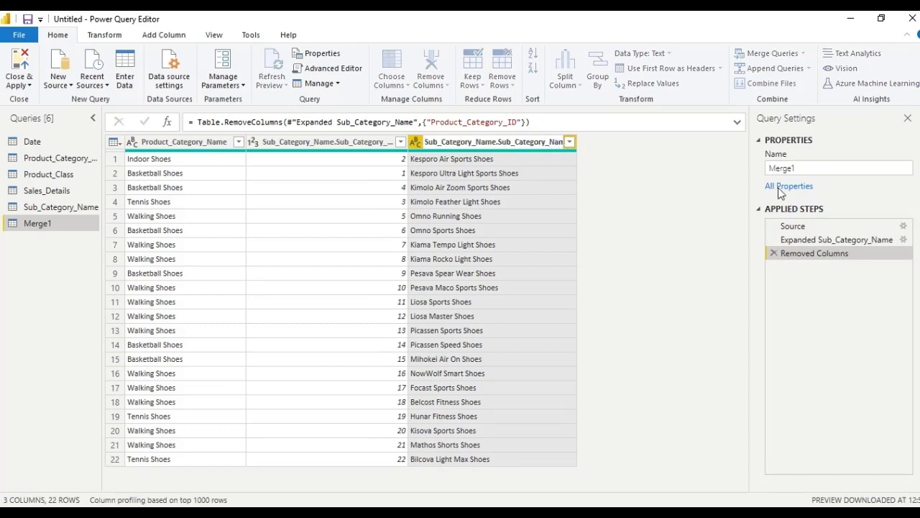
pyautogui.press('End')
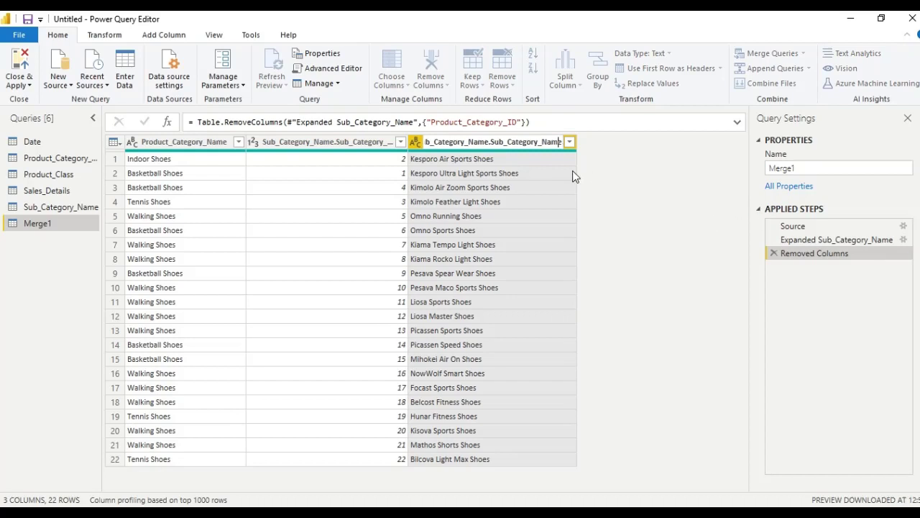
pyautogui.press('BackSpace')
pyautogui.press('BackSpace')
pyautogui.press('BackSpace')
pyautogui.press('BackSpace')
pyautogui.press('BackSpace')
pyautogui.press('BackSpace')
pyautogui.press('BackSpace')
pyautogui.press('BackSpace')
pyautogui.press('BackSpace')
pyautogui.press('BackSpace')
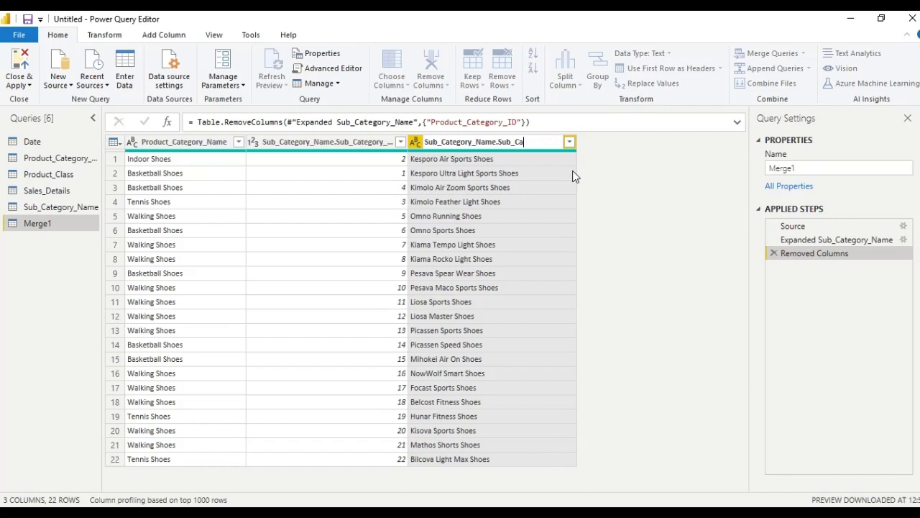
pyautogui.press('BackSpace')
pyautogui.press('BackSpace')
pyautogui.press('BackSpace')
pyautogui.press('BackSpace')
pyautogui.press('BackSpace')
pyautogui.press('BackSpace')
pyautogui.press('BackSpace')
pyautogui.press('BackSpace')
pyautogui.press('BackSpace')
pyautogui.press('BackSpace')
pyautogui.press('BackSpace')
pyautogui.press('BackSpace')
pyautogui.press('BackSpace')
pyautogui.press('BackSpace')
pyautogui.press('BackSpace')
pyautogui.press('BackSpace')
pyautogui.press('BackSpace')
pyautogui.press('BackSpace')
pyautogui.press('BackSpace')
pyautogui.press('BackSpace')
pyautogui.press('BackSpace')
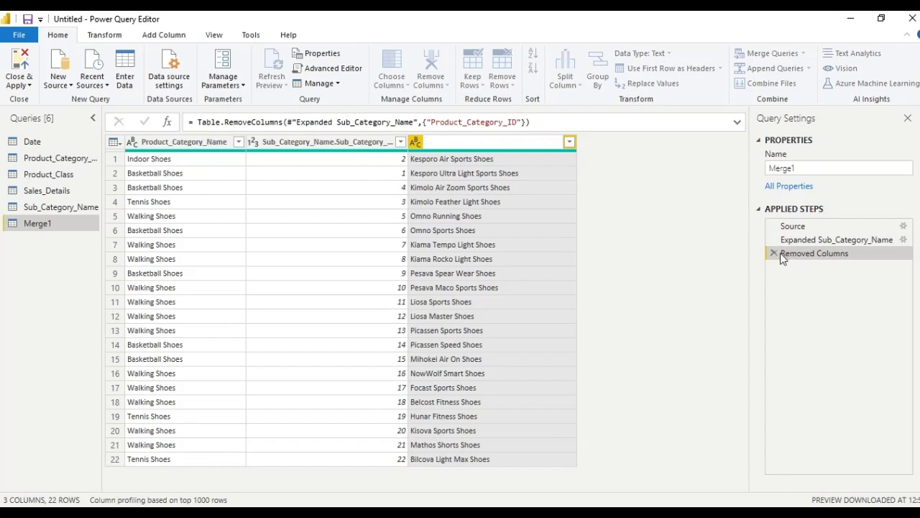
pyautogui.press('Escape')
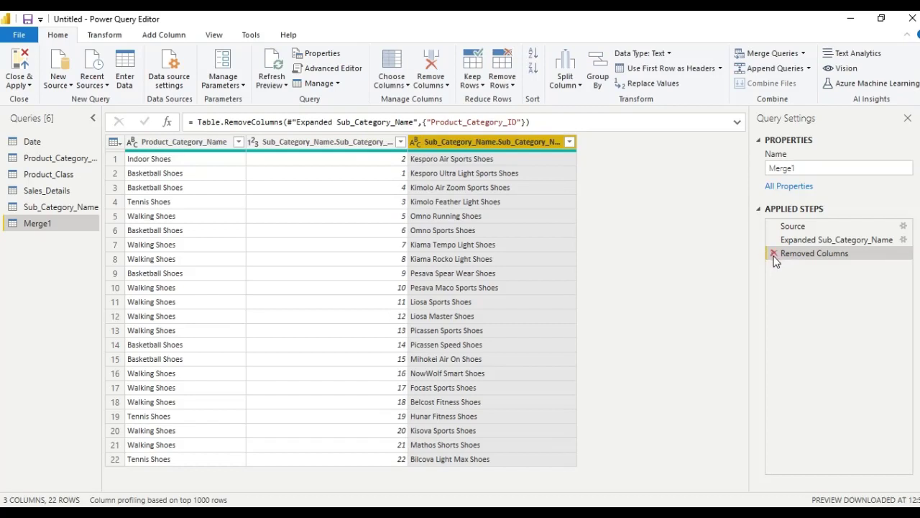
# Delete the column-removal and expansion steps, and re-expand the nested tables with only Sub_Category_ID and Sub_Category_Name, without the original column name prefix.
pyautogui.click(774, 254)
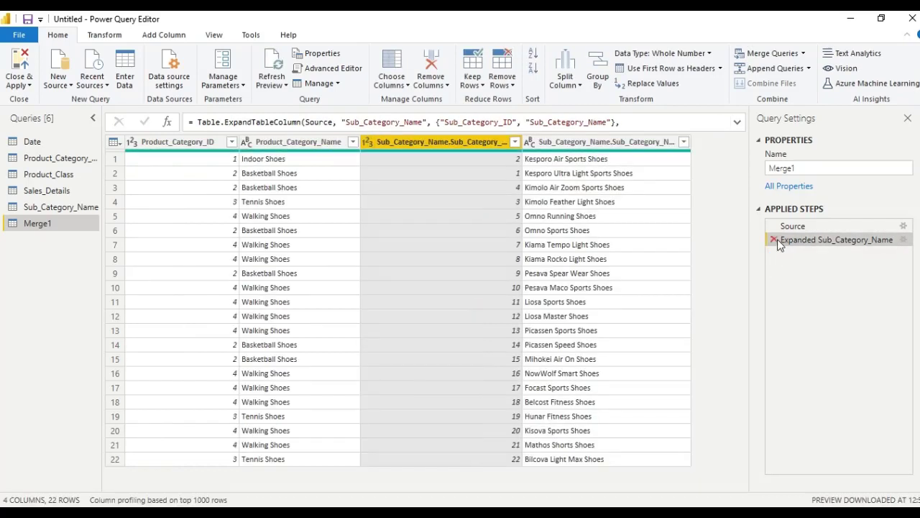
pyautogui.click(774, 240)
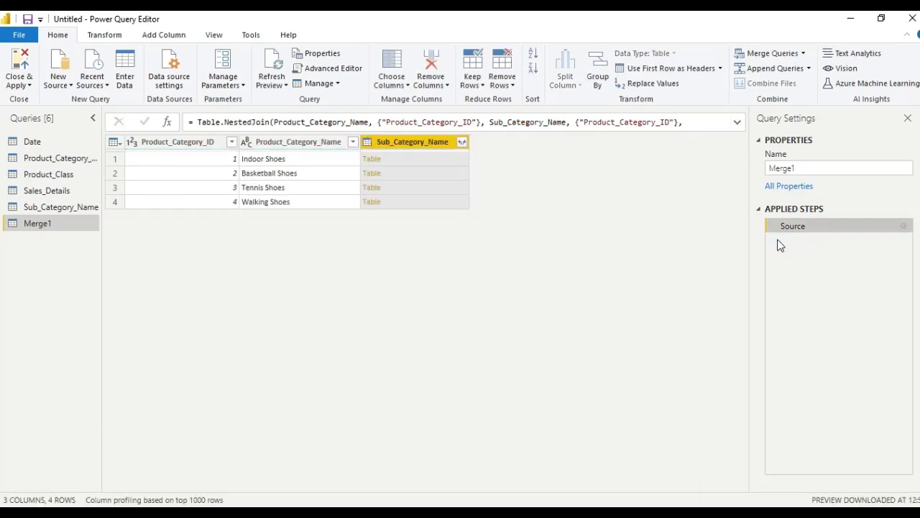
pyautogui.click(461, 142)
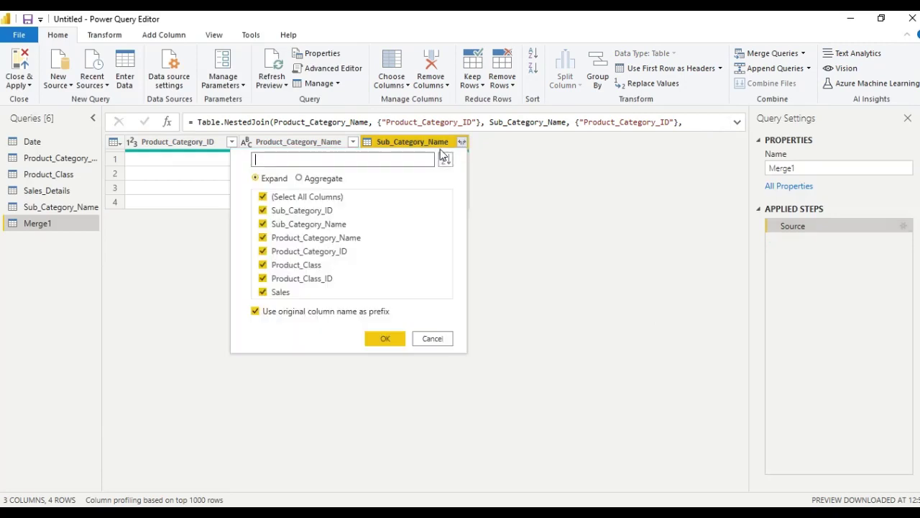
pyautogui.click(255, 312)
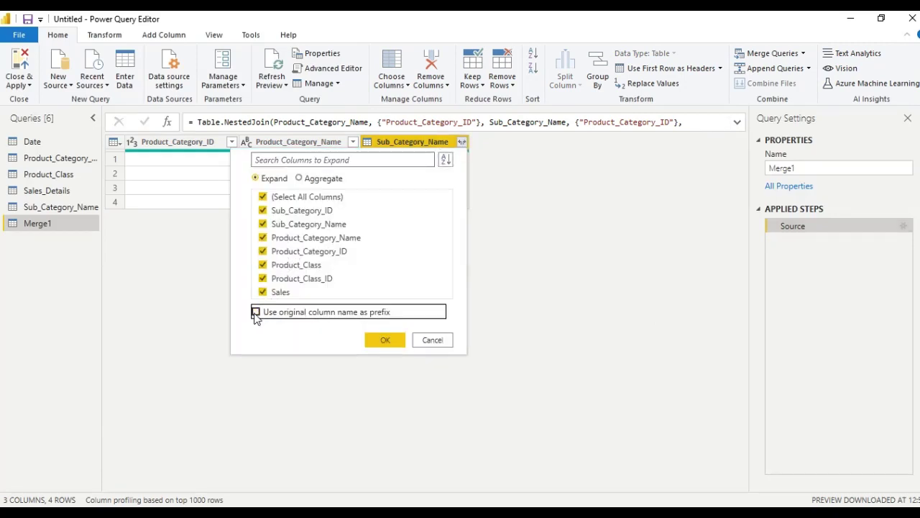
pyautogui.click(262, 197)
pyautogui.click(264, 212)
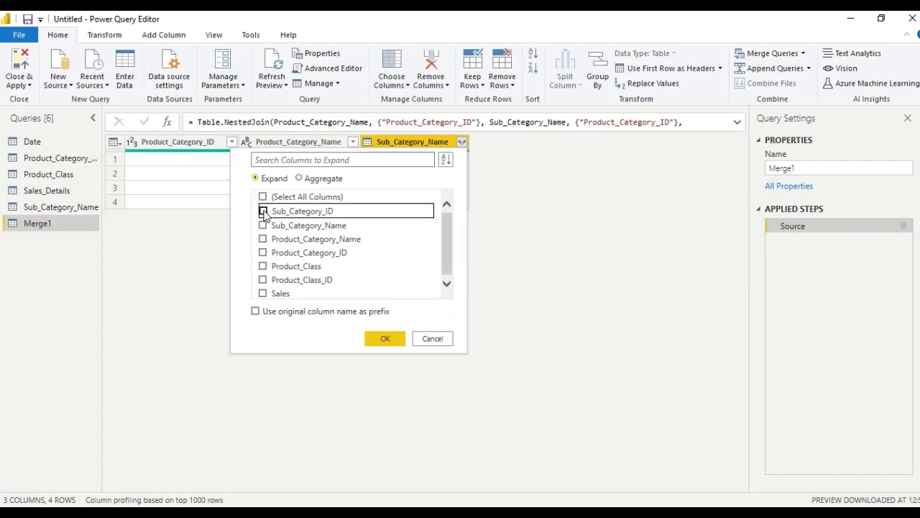
pyautogui.click(263, 225)
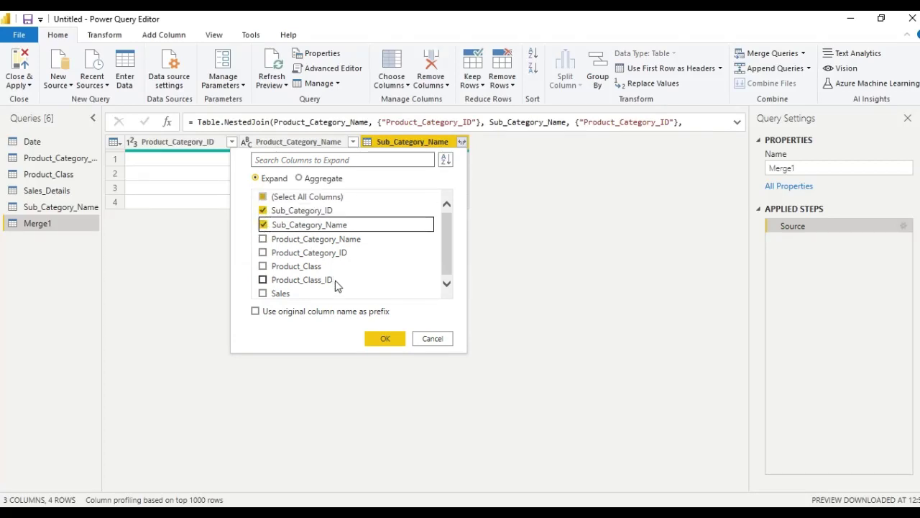
pyautogui.click(374, 342)
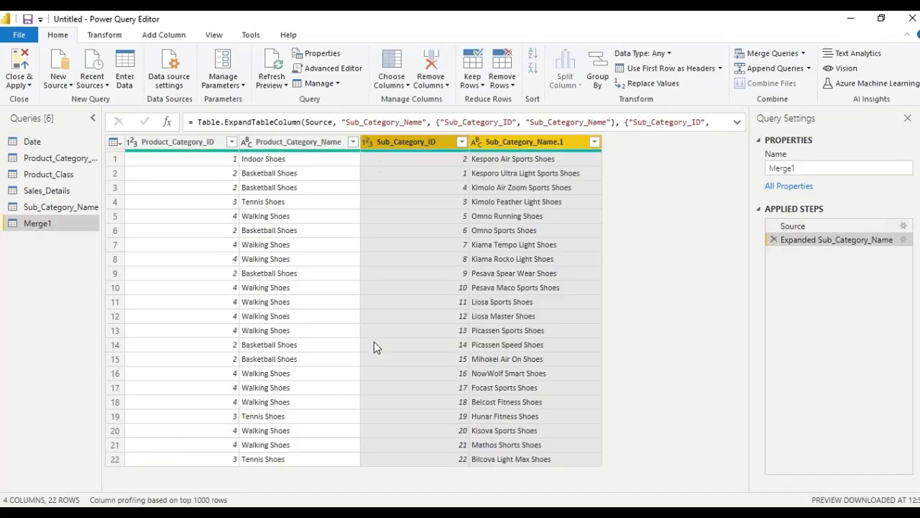
# Remove the Product_Category_ID column from the re-expanded merge query.
pyautogui.click(185, 147)
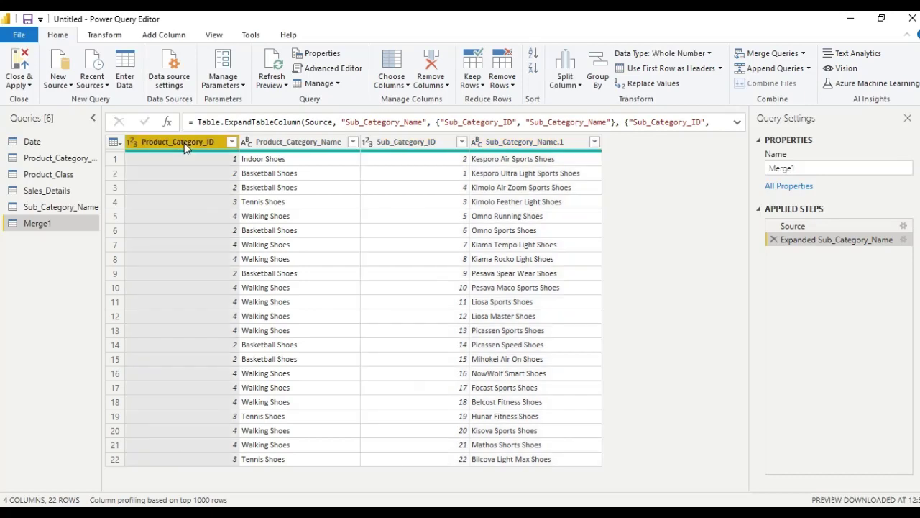
pyautogui.rightClick(185, 148)
pyautogui.click(207, 167)
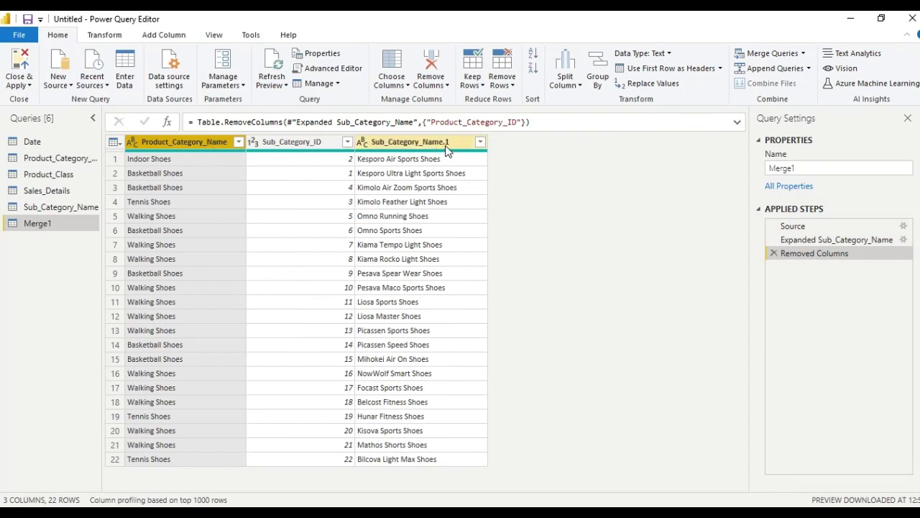
# Rename the Merge1 query as Category.
pyautogui.doubleClick(38, 224)
pyautogui.press('BackSpace')
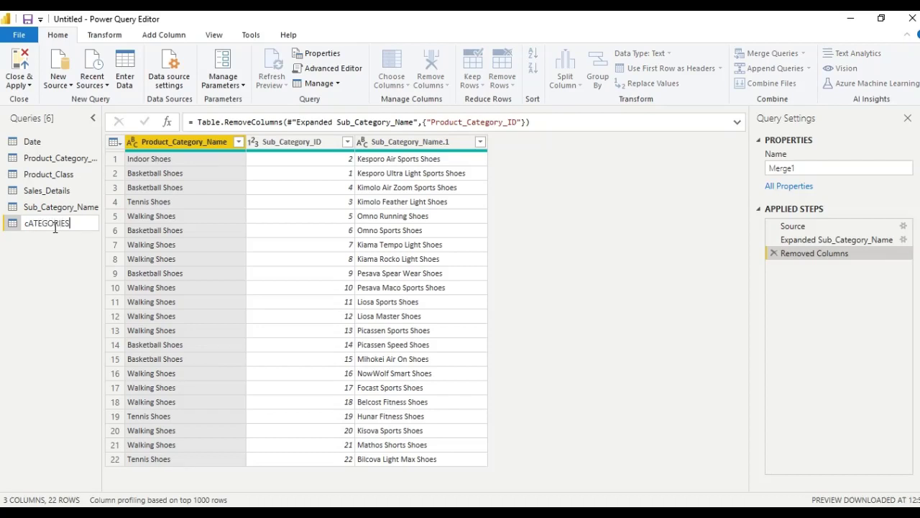
pyautogui.press('BackSpace')
pyautogui.press('BackSpace')
pyautogui.press('BackSpace')
pyautogui.press('BackSpace')
pyautogui.press('BackSpace')
pyautogui.press('BackSpace')
pyautogui.press('BackSpace')
pyautogui.press('BackSpace')
pyautogui.write('Category')
pyautogui.press('Return')
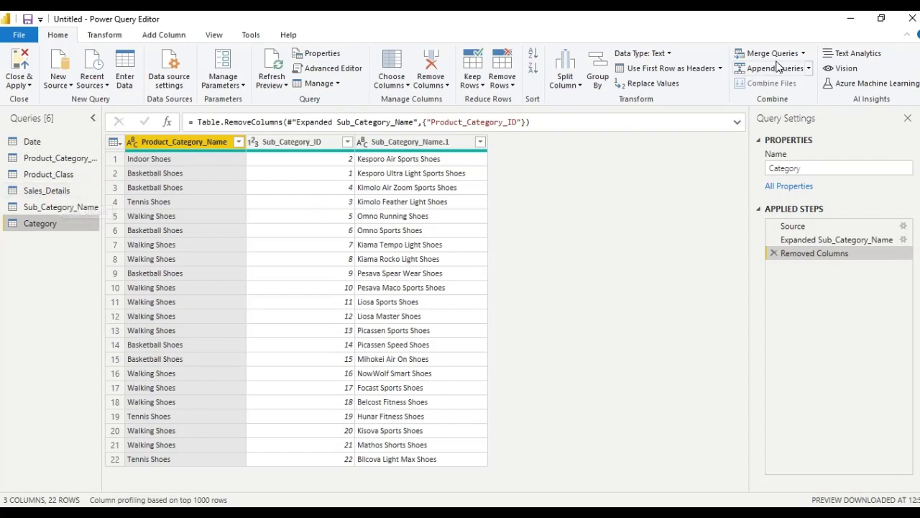
# Merge Category with Sales_Details as a new query, matching on Sub_Category_ID with the Inner (only matching rows) join kind.
pyautogui.click(802, 56)
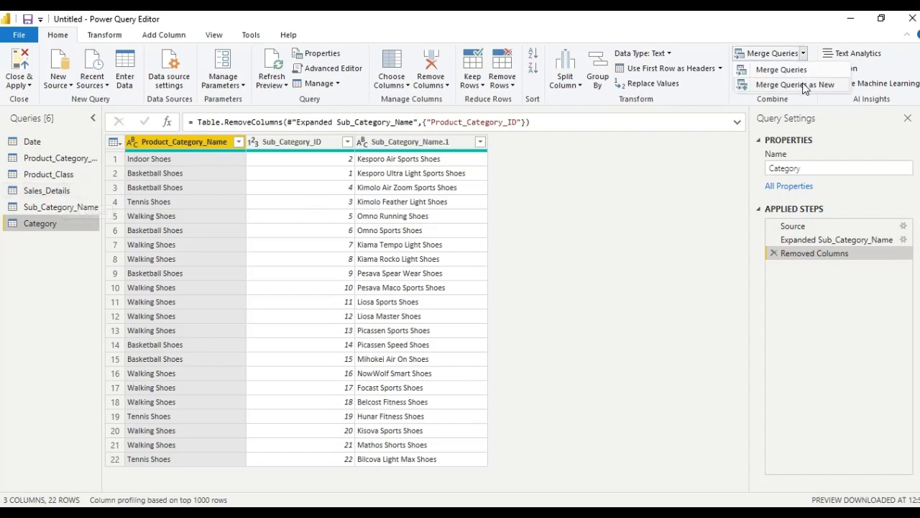
pyautogui.click(804, 85)
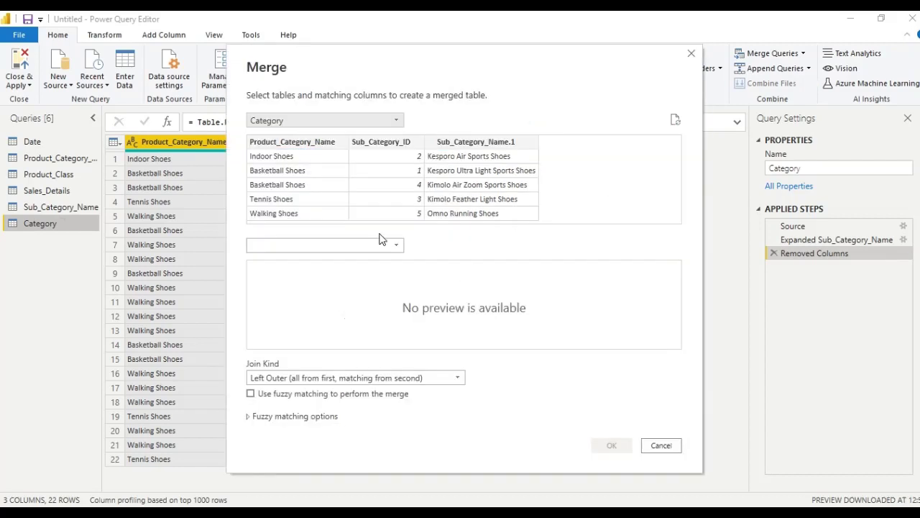
pyautogui.click(368, 245)
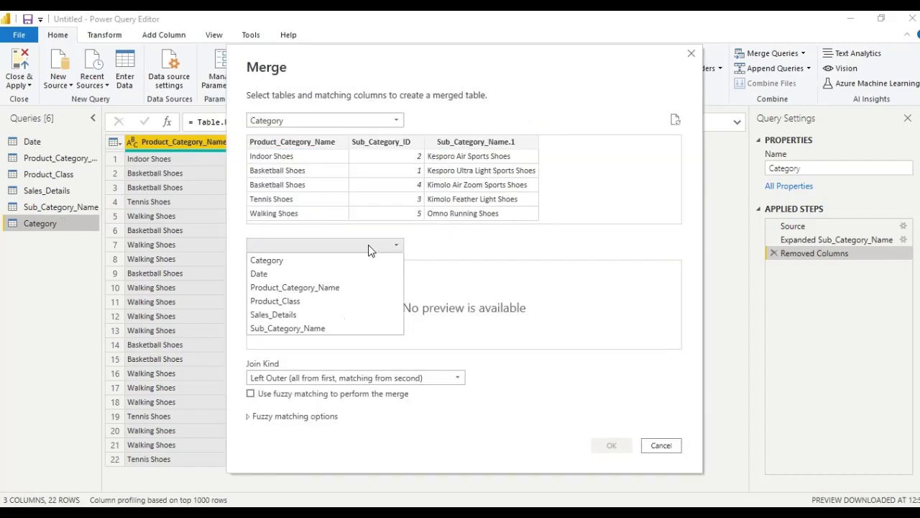
pyautogui.click(328, 317)
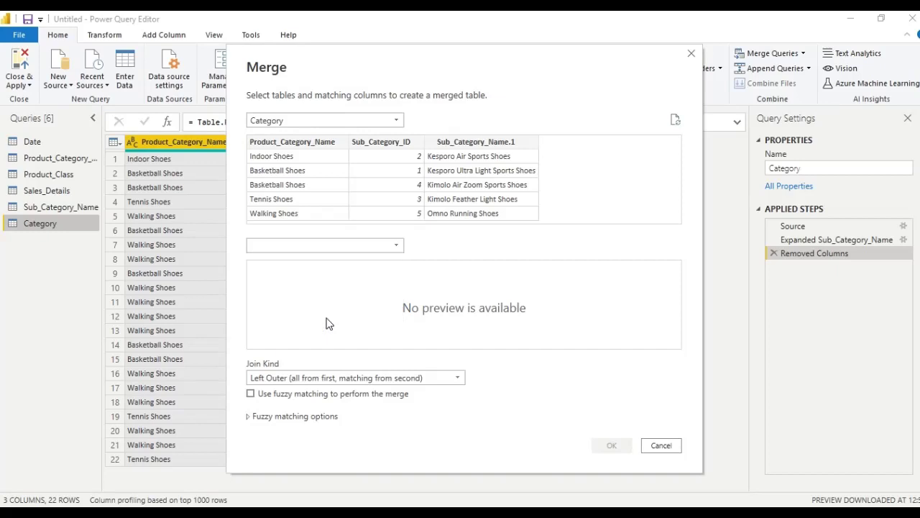
pyautogui.click(382, 147)
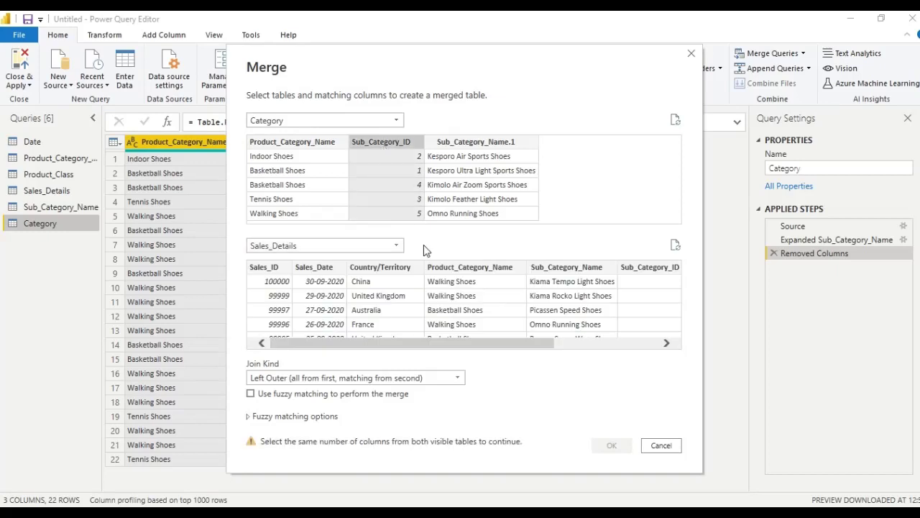
pyautogui.moveTo(394, 341); pyautogui.dragTo(473, 341)
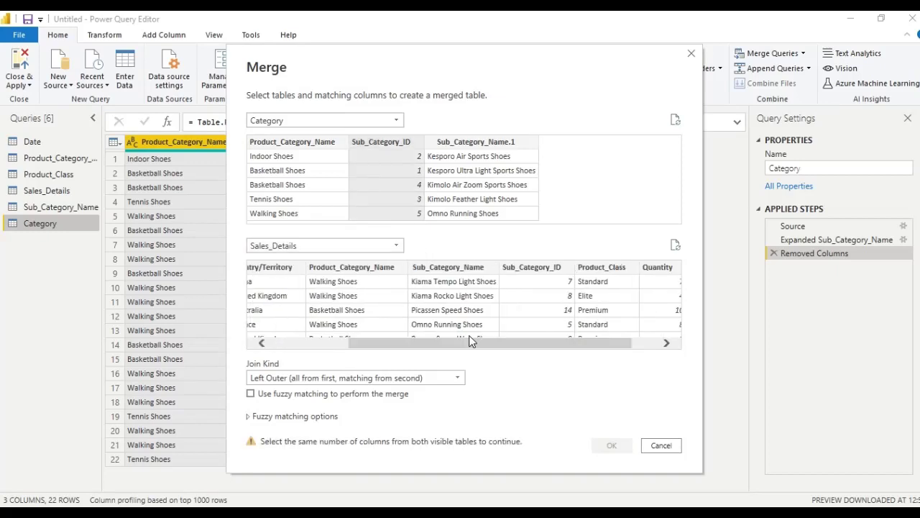
pyautogui.click(534, 269)
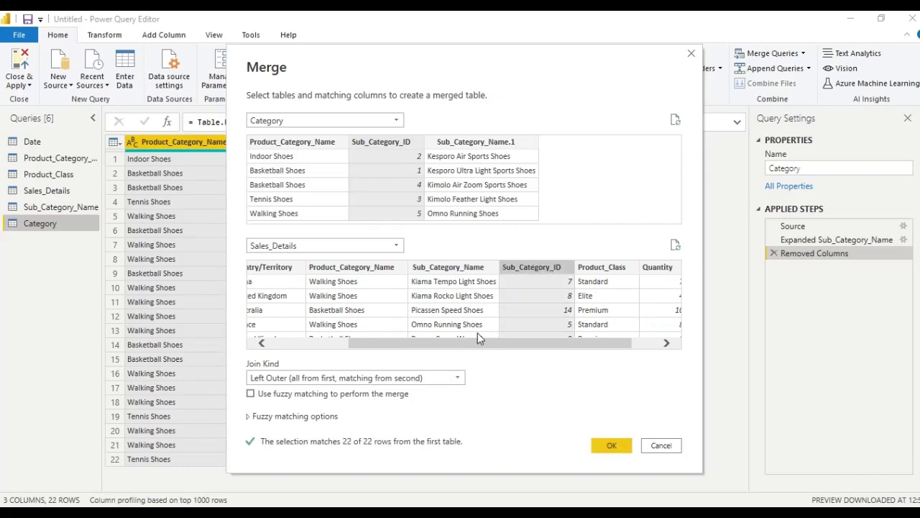
pyautogui.click(448, 376)
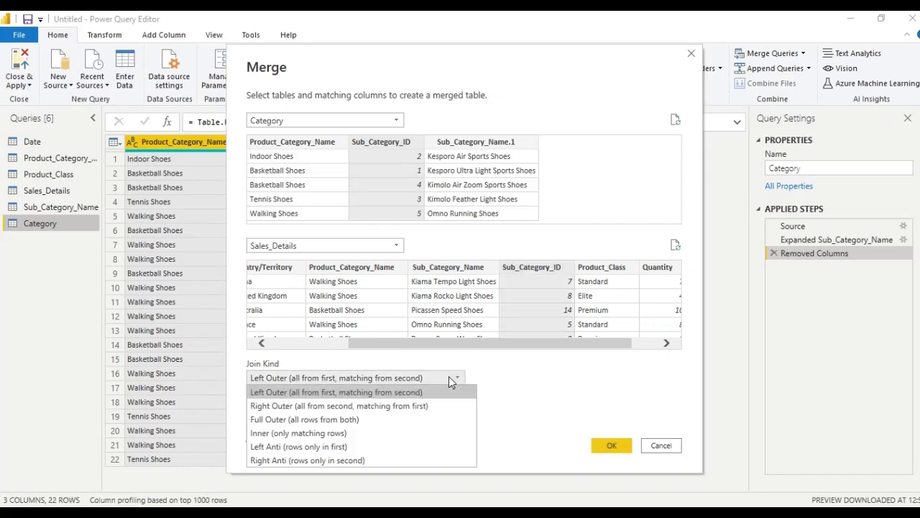
pyautogui.click(409, 428)
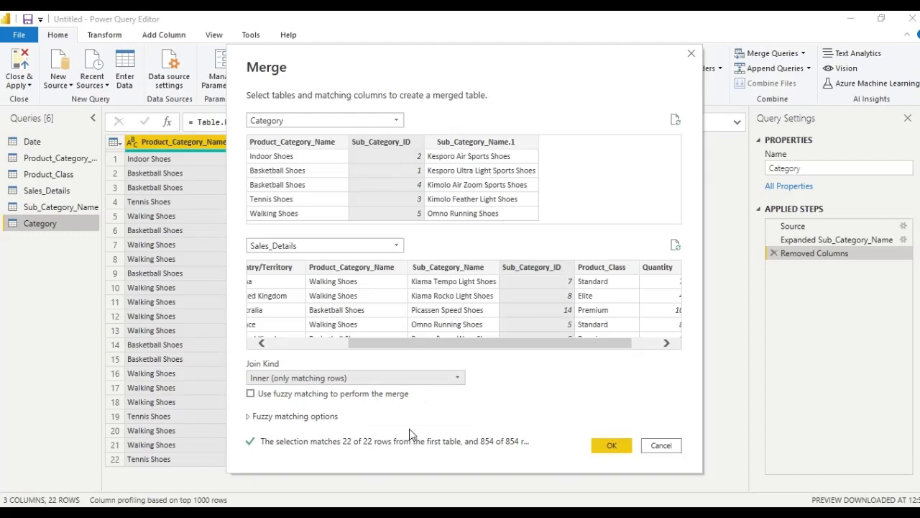
pyautogui.click(610, 446)
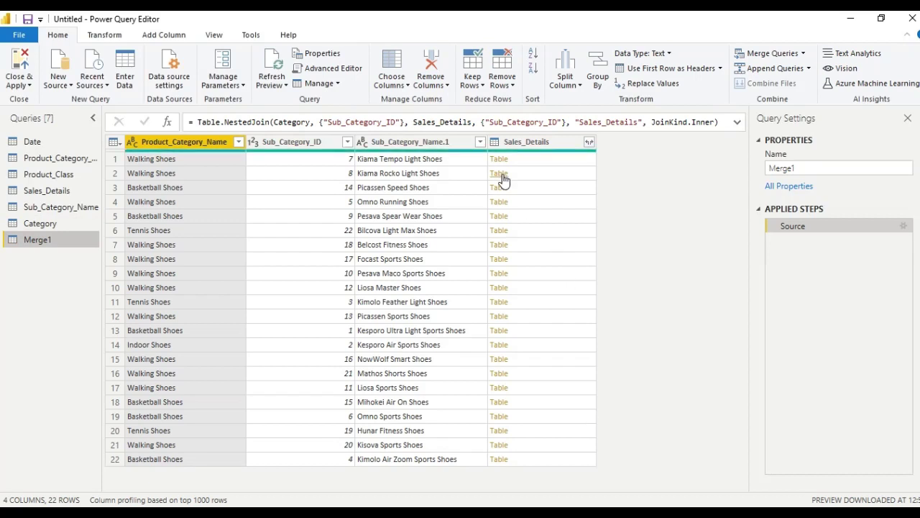
# Preview the nested Sales_Details tables in the first four rows and remove the Sub_Category_ID column from the new merged query.
pyautogui.click(564, 161)
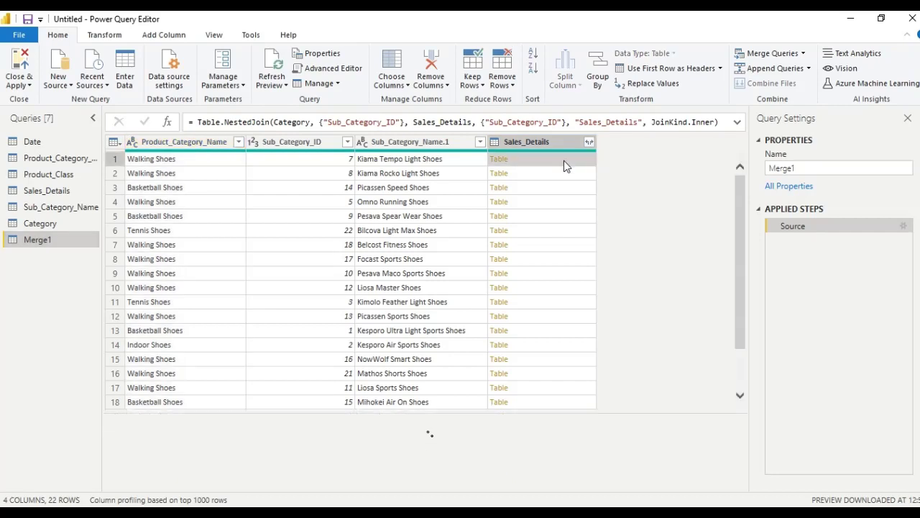
pyautogui.click(564, 173)
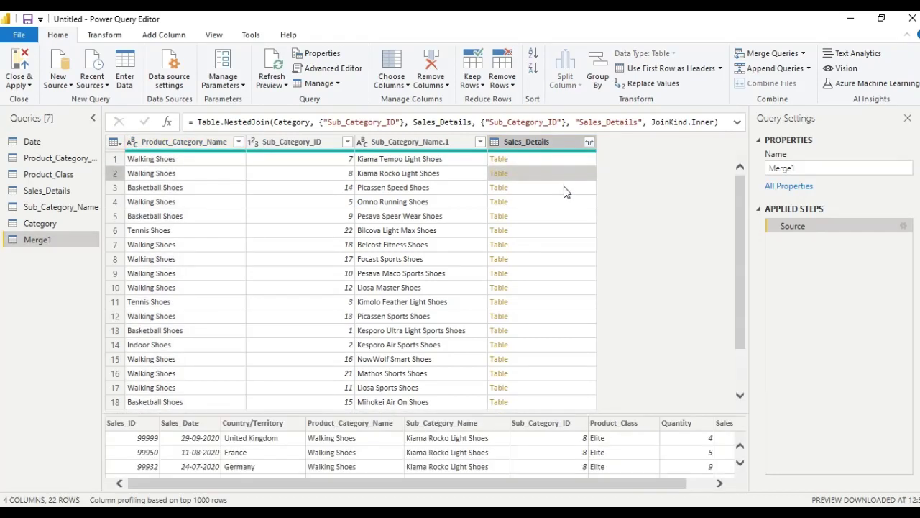
pyautogui.click(564, 190)
pyautogui.click(562, 202)
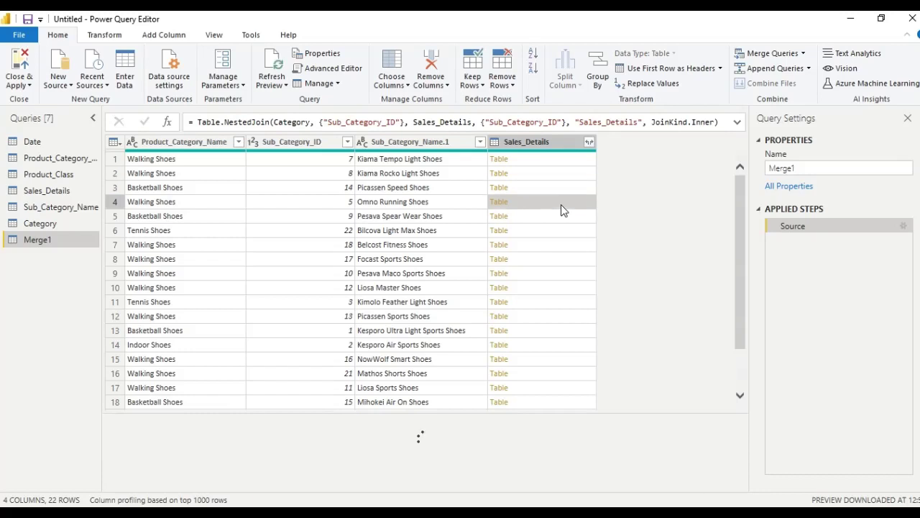
pyautogui.click(318, 142)
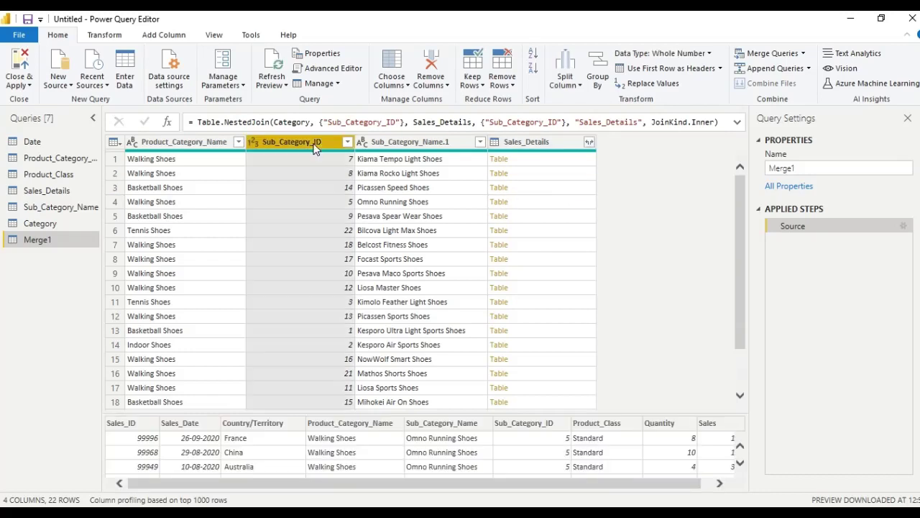
pyautogui.rightClick(316, 146)
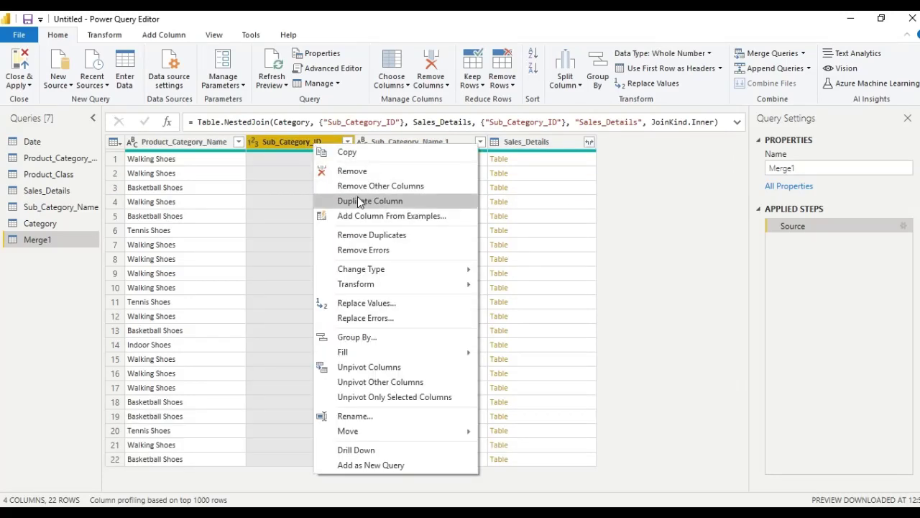
pyautogui.click(362, 172)
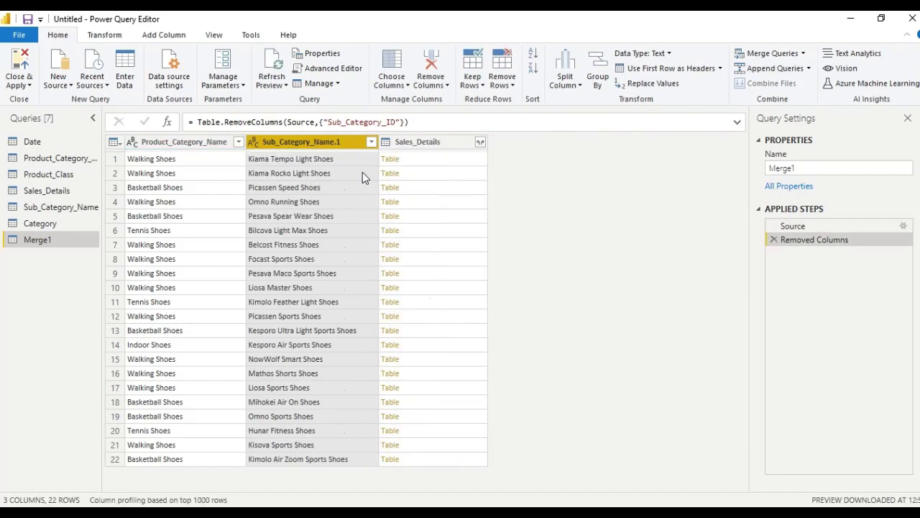
# Group the merged query's rows by Product_Category_Name using the All Rows operation, keeping Count as the new column name.
pyautogui.click(212, 146)
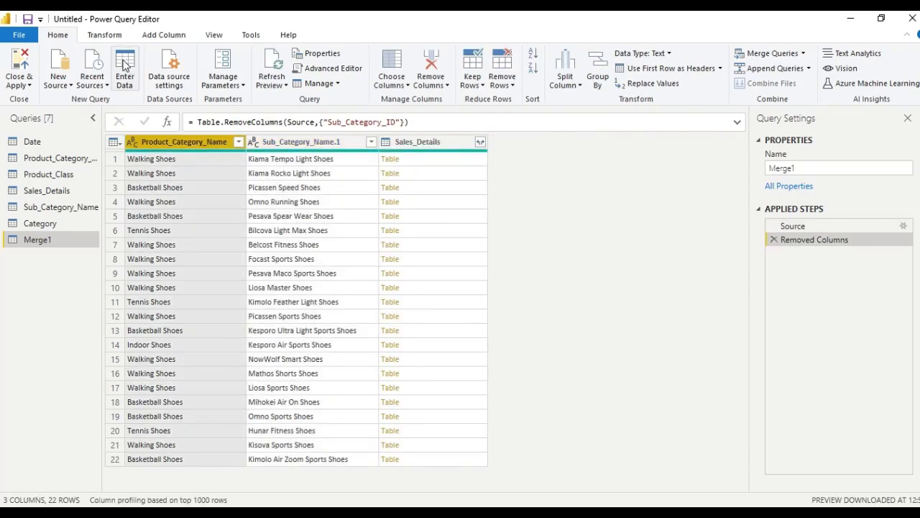
pyautogui.click(151, 36)
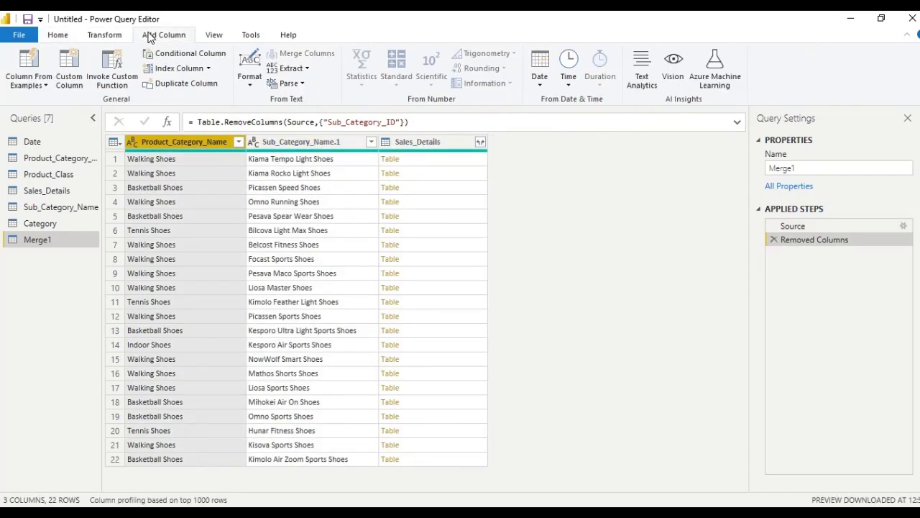
pyautogui.click(108, 38)
pyautogui.click(15, 81)
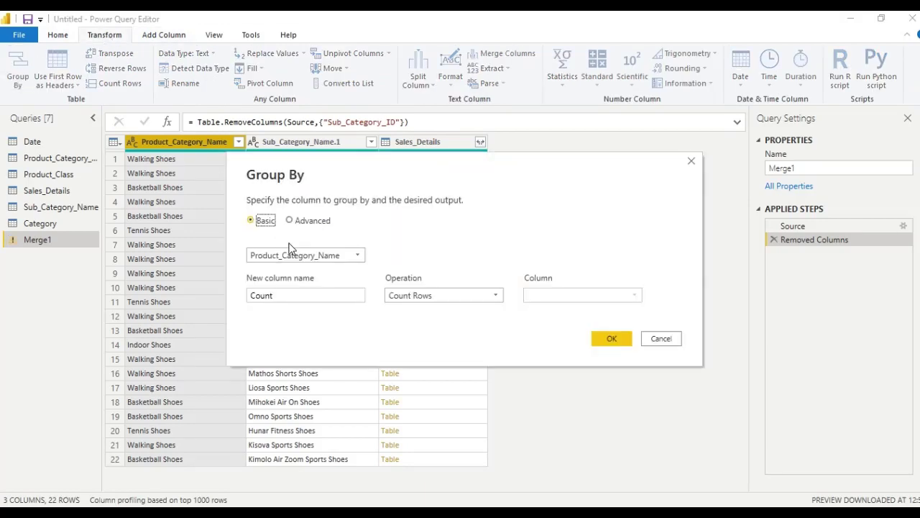
pyautogui.click(424, 296)
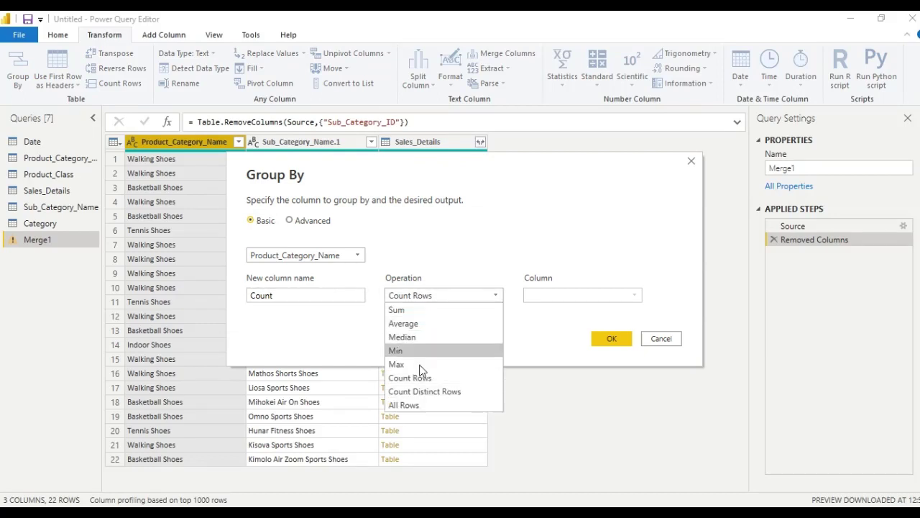
pyautogui.click(413, 406)
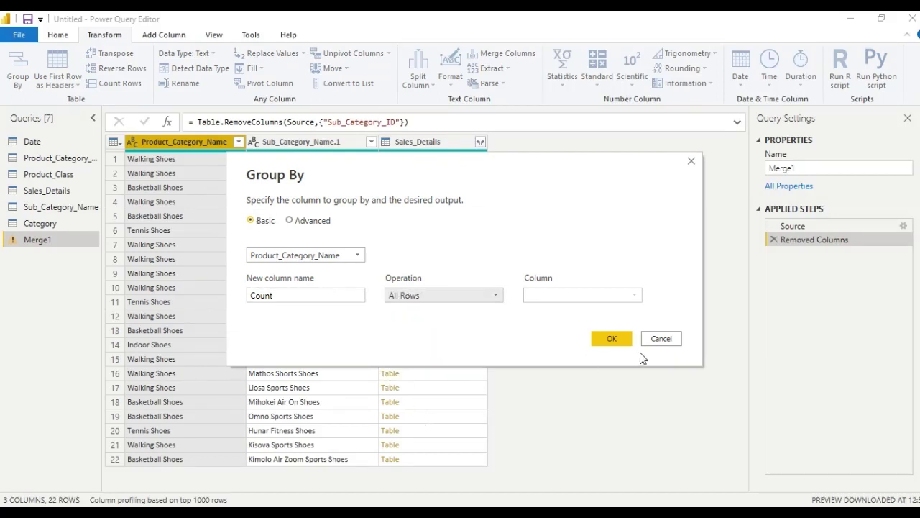
pyautogui.click(615, 337)
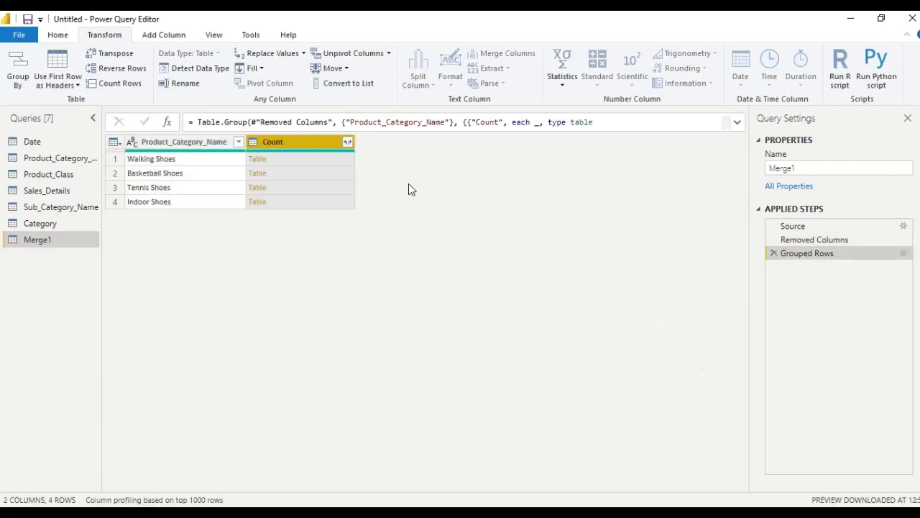
# Preview the nested table of each product category in the Count column and delete the Grouped Rows step.
pyautogui.click(314, 160)
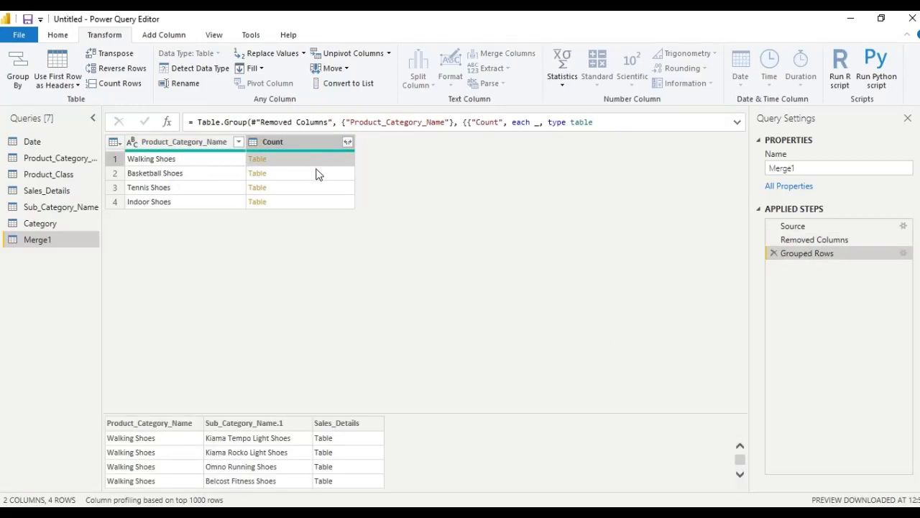
pyautogui.click(317, 178)
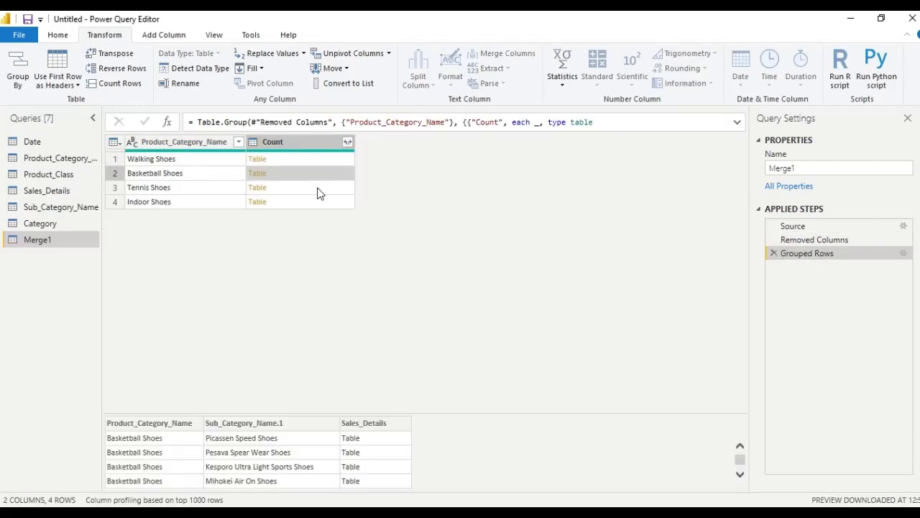
pyautogui.click(319, 192)
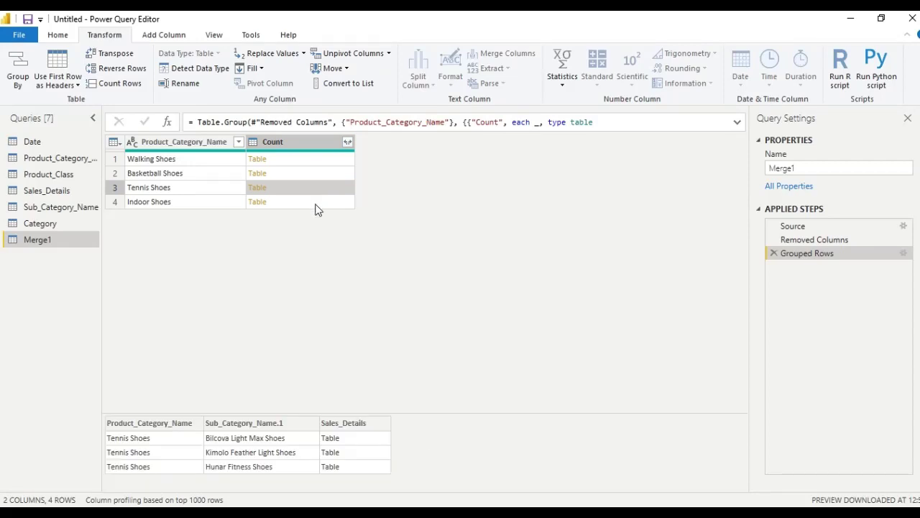
pyautogui.click(319, 207)
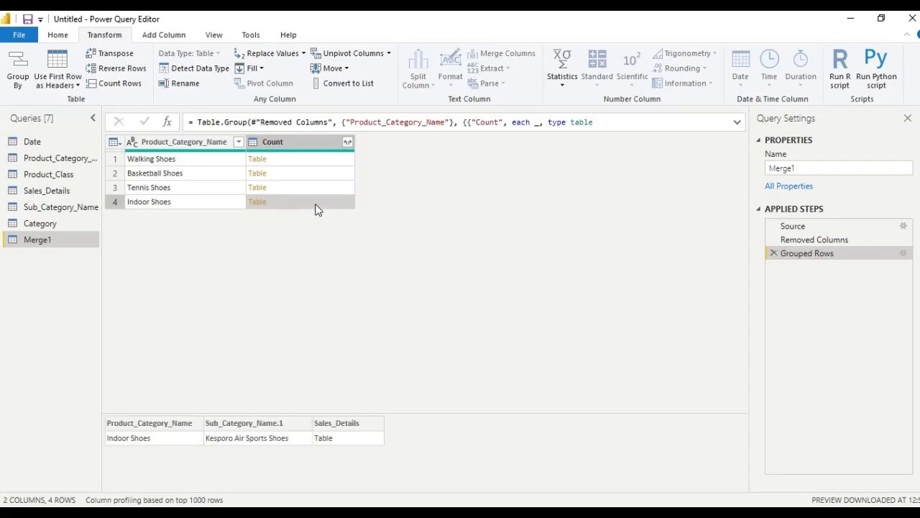
pyautogui.click(320, 160)
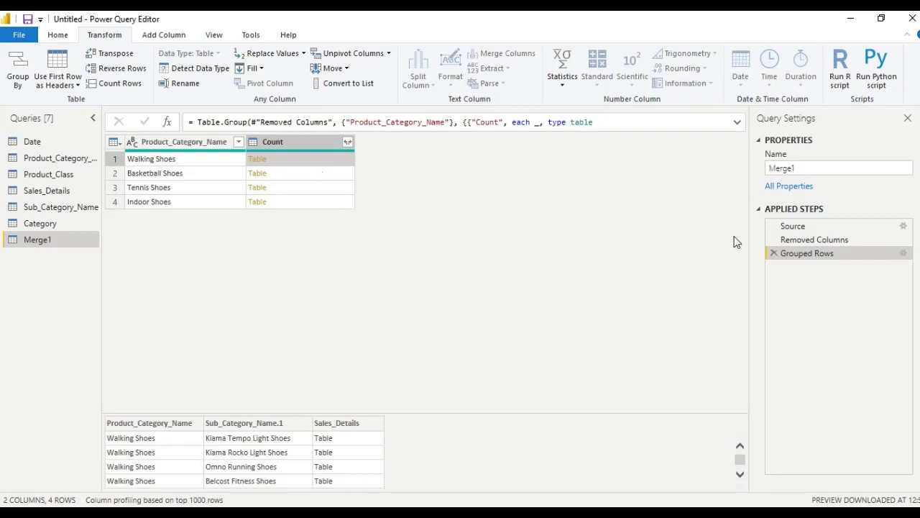
pyautogui.click(770, 252)
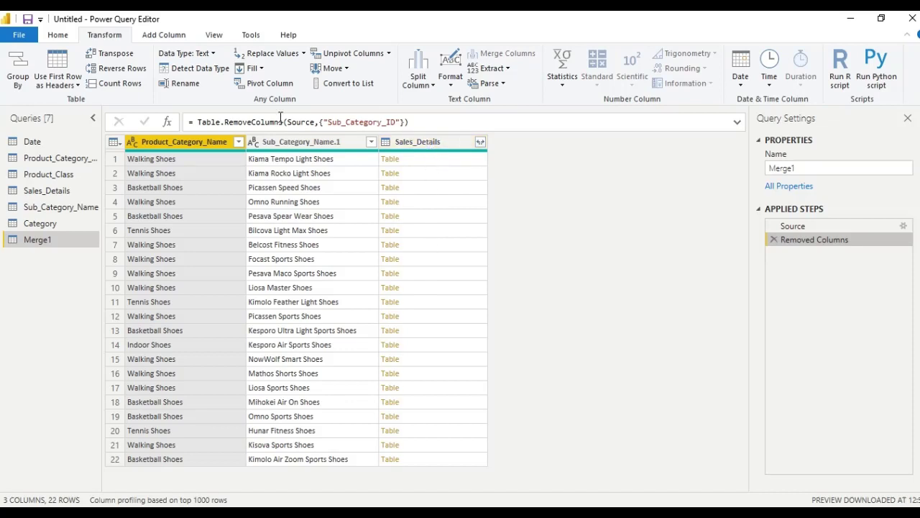
# Start a custom column in the merged query and name it Sales_ID.
pyautogui.click(174, 36)
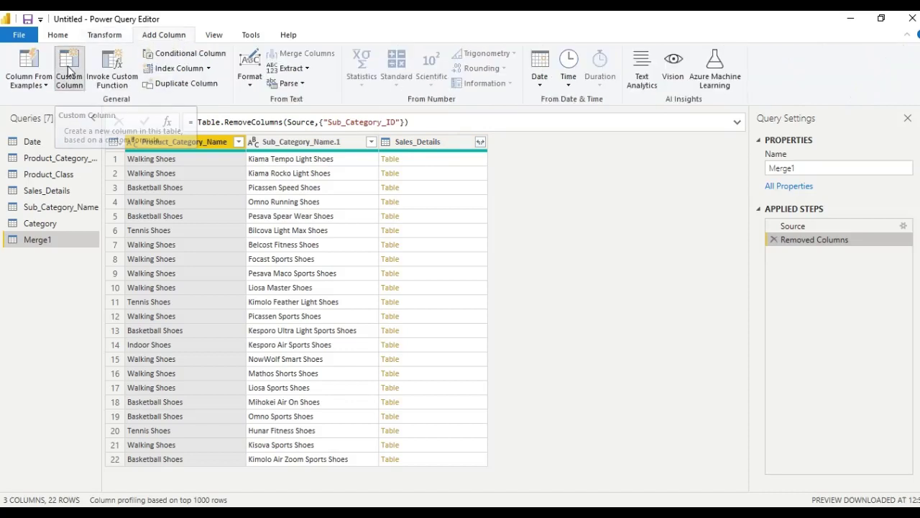
pyautogui.click(71, 69)
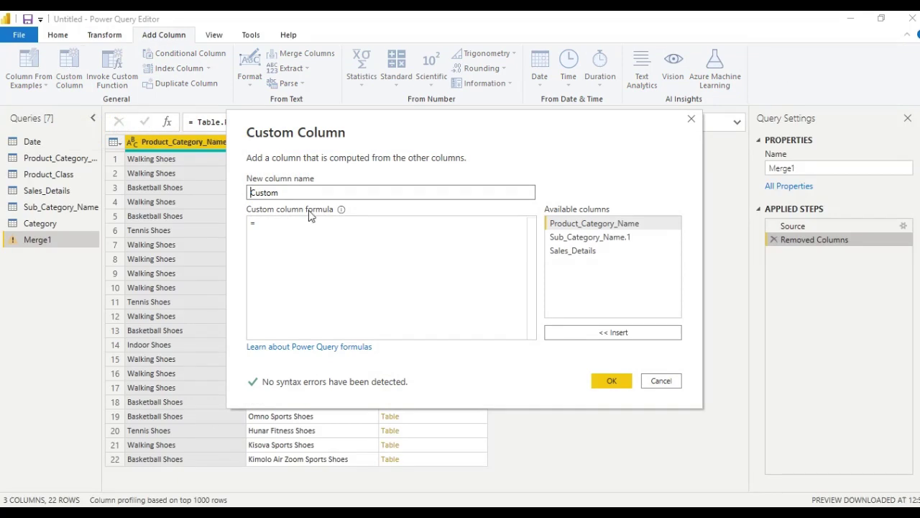
pyautogui.click(295, 193)
pyautogui.moveTo(295, 193); pyautogui.dragTo(219, 192)
pyautogui.press('BackSpace')
pyautogui.write('Sales')
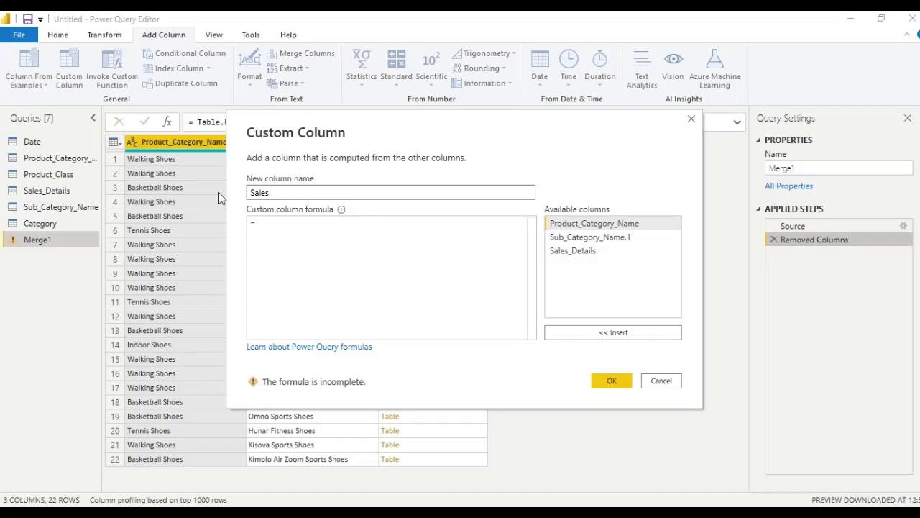
pyautogui.write('_ID')
# Begin the custom column formula with the Table.SelectColumns function.
pyautogui.click(333, 238)
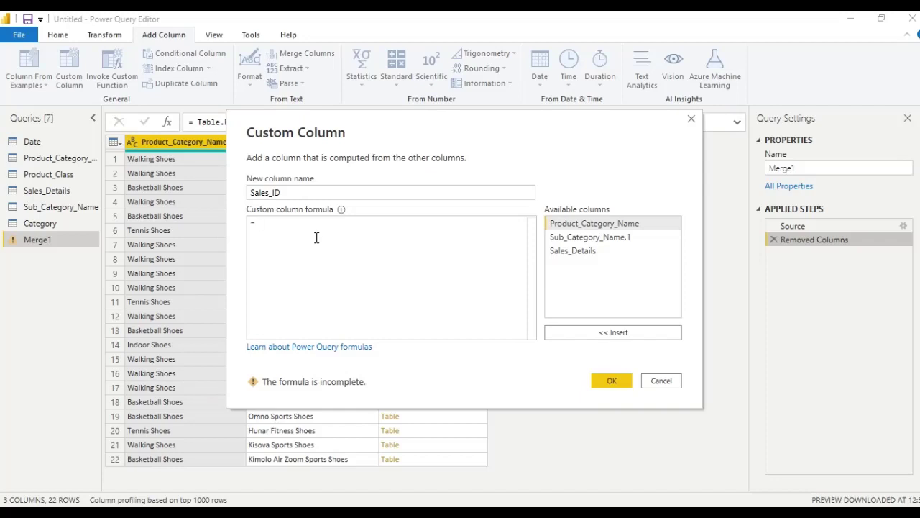
pyautogui.write('TA')
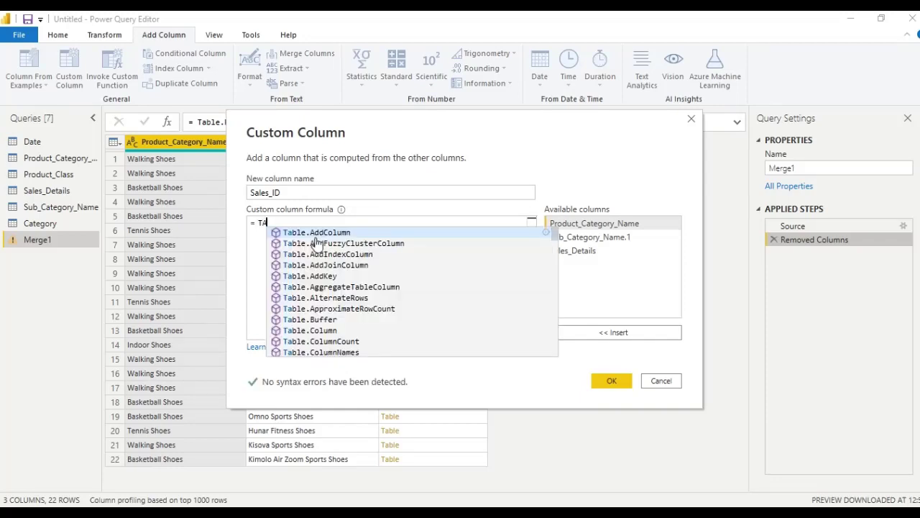
pyautogui.write('B')
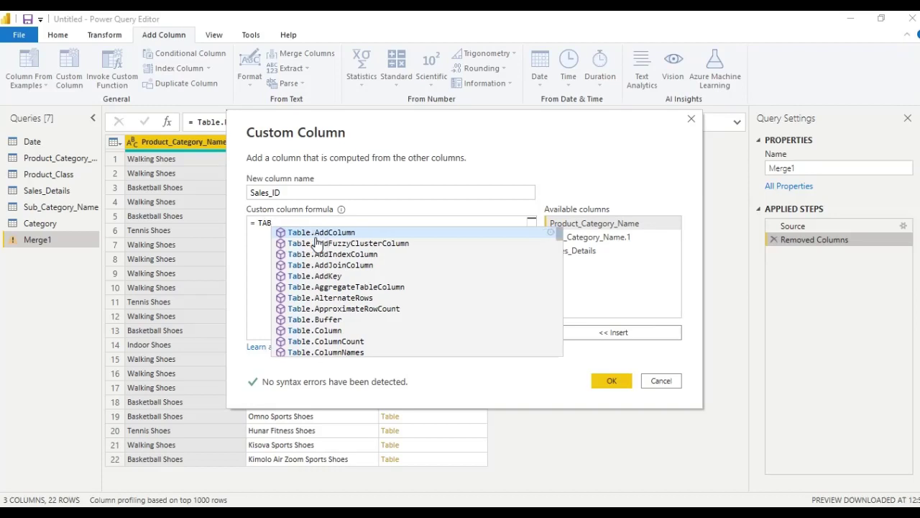
pyautogui.press('Down')
pyautogui.press('Down')
pyautogui.press('Down')
pyautogui.press('Down')
pyautogui.press('Down')
pyautogui.press('Down')
pyautogui.press('Down')
pyautogui.press('Down')
pyautogui.press('Down')
pyautogui.press('Down')
pyautogui.press('Down')
pyautogui.press('Down')
pyautogui.press('Down')
pyautogui.press('Down')
pyautogui.press('Down')
pyautogui.press('Down')
pyautogui.press('Down')
pyautogui.press('Down')
pyautogui.press('Down')
pyautogui.press('Down')
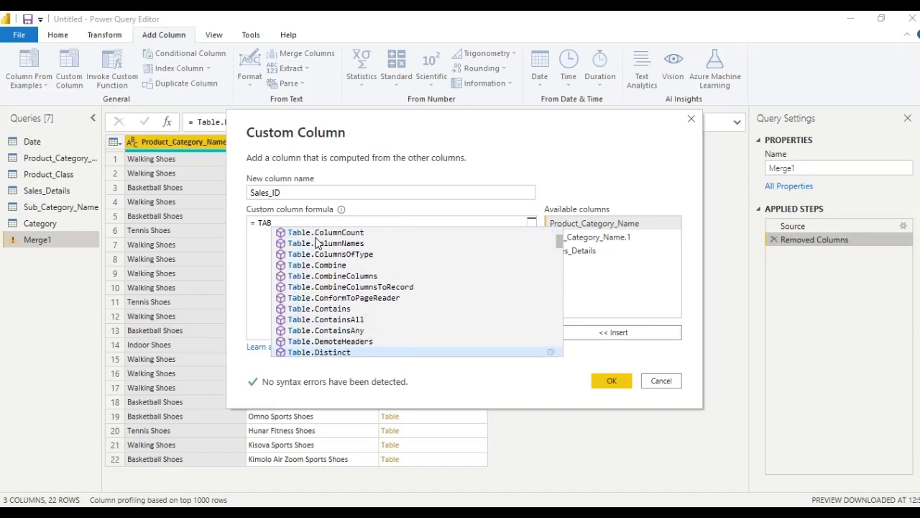
pyautogui.press('Down')
pyautogui.press('Down')
pyautogui.press('Down')
pyautogui.press('Down')
pyautogui.press('Down')
pyautogui.press('Down')
pyautogui.press('Down')
pyautogui.press('Down')
pyautogui.press('Down')
pyautogui.press('Down')
pyautogui.press('Down')
pyautogui.press('Down')
pyautogui.press('Down')
pyautogui.press('Down')
pyautogui.press('Down')
pyautogui.press('Down')
pyautogui.press('Down')
pyautogui.press('Down')
pyautogui.press('Down')
pyautogui.press('Down')
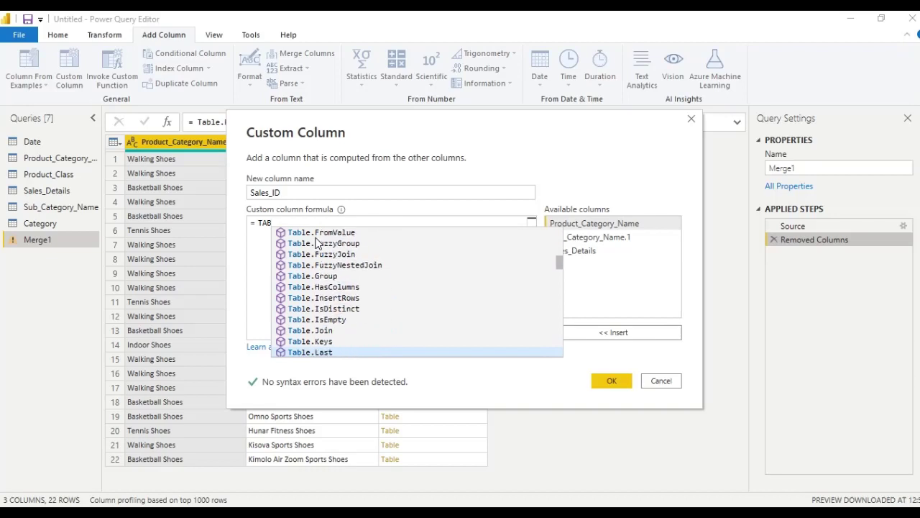
pyautogui.press('Down')
pyautogui.press('Down')
pyautogui.press('Down')
pyautogui.press('Down')
pyautogui.press('Down')
pyautogui.press('Down')
pyautogui.press('Down')
pyautogui.press('Down')
pyautogui.press('Down')
pyautogui.press('Down')
pyautogui.press('Down')
pyautogui.press('Down')
pyautogui.press('Down')
pyautogui.press('Down')
pyautogui.press('Down')
pyautogui.press('Down')
pyautogui.press('Down')
pyautogui.press('Down')
pyautogui.press('Down')
pyautogui.press('Down')
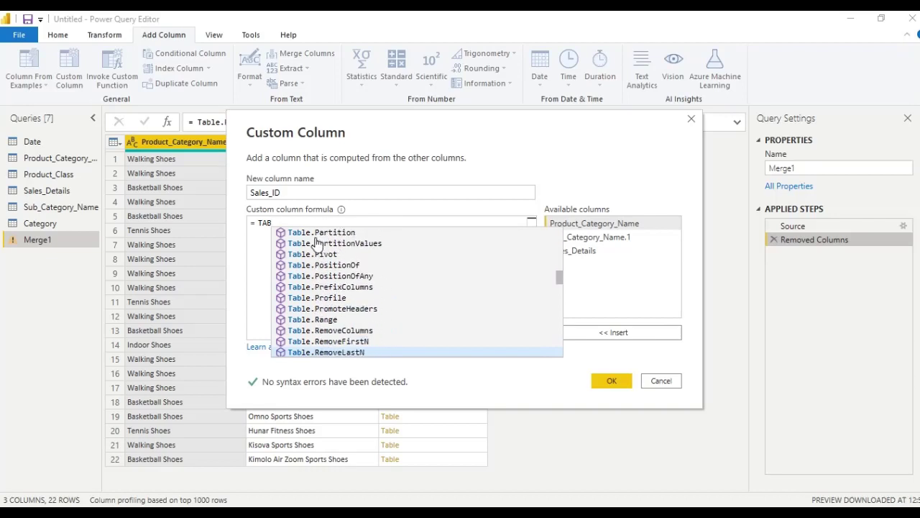
pyautogui.press('Down')
pyautogui.press('Down')
pyautogui.press('Down')
pyautogui.press('Down')
pyautogui.press('Down')
pyautogui.press('Down')
pyautogui.press('Down')
pyautogui.press('Down')
pyautogui.press('Down')
pyautogui.press('Down')
pyautogui.press('Down')
pyautogui.press('Down')
pyautogui.press('Down')
pyautogui.press('Down')
pyautogui.press('Down')
pyautogui.press('Down')
pyautogui.press('Down')
pyautogui.press('Down')
pyautogui.press('Down')
pyautogui.press('Down')
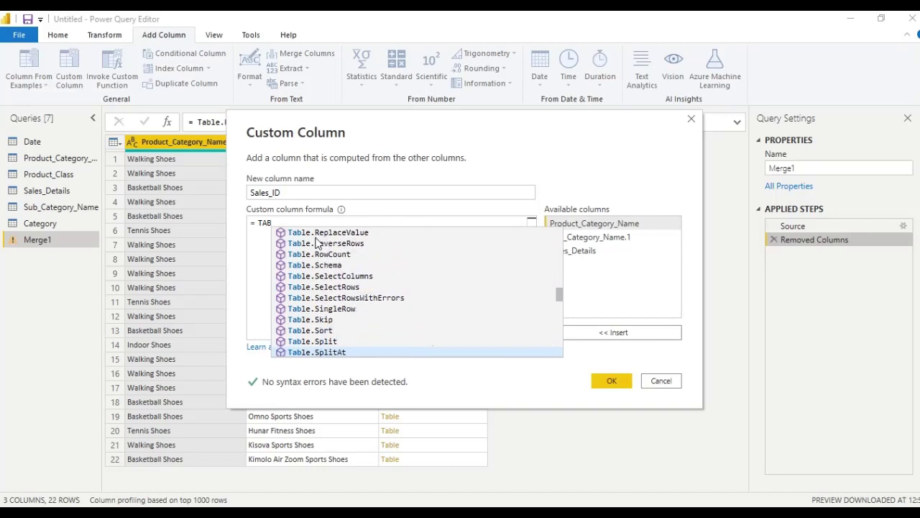
pyautogui.press('Down')
pyautogui.press('Down')
pyautogui.press('Down')
pyautogui.press('Down')
pyautogui.press('Up')
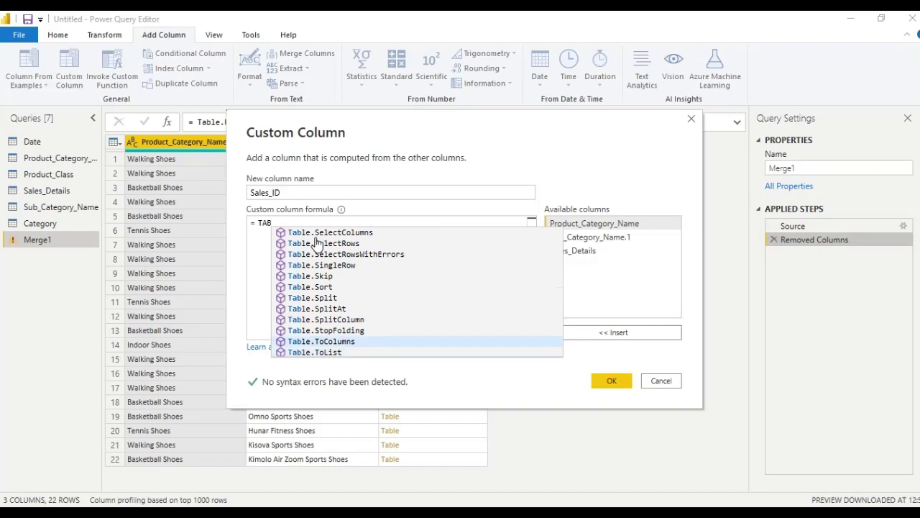
pyautogui.press('Up')
pyautogui.press('Up')
pyautogui.press('Up')
pyautogui.press('Up')
pyautogui.press('Up')
pyautogui.press('Up')
pyautogui.press('Up')
pyautogui.press('Up')
pyautogui.press('Up')
pyautogui.press('Up')
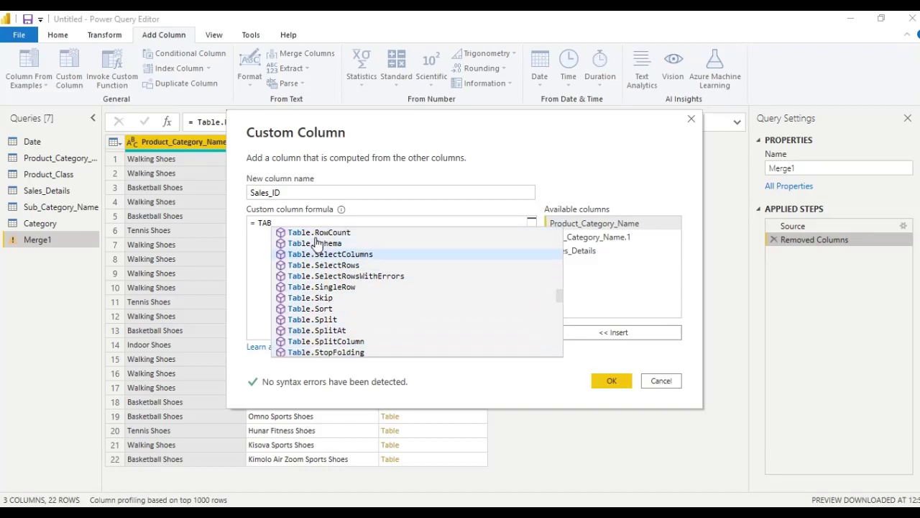
pyautogui.press('Tab')
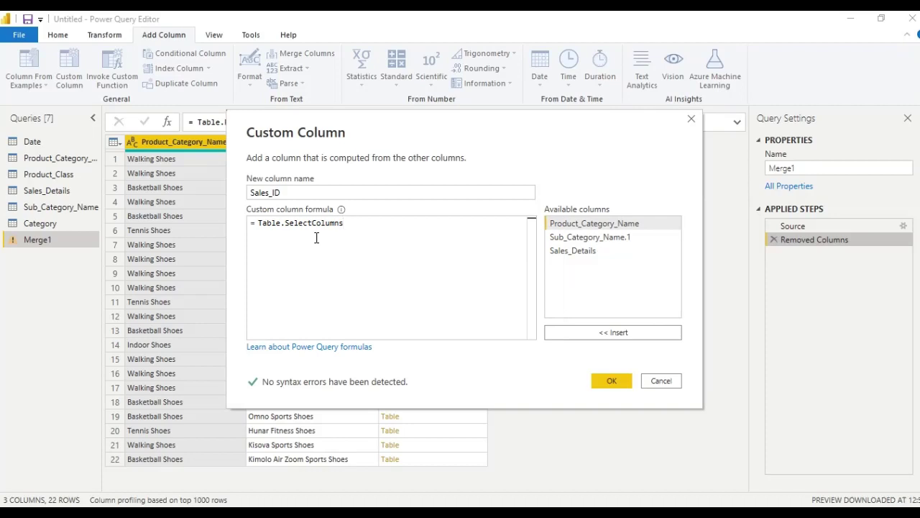
# Complete the formula as Table.SelectColumns([Sales_Details], "Sales_NO") and add the custom column.
pyautogui.write('(')
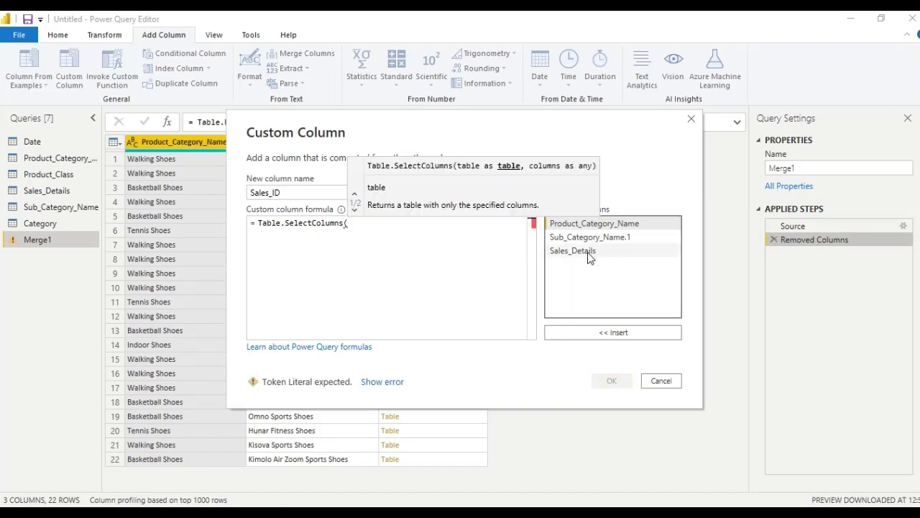
pyautogui.doubleClick(588, 251)
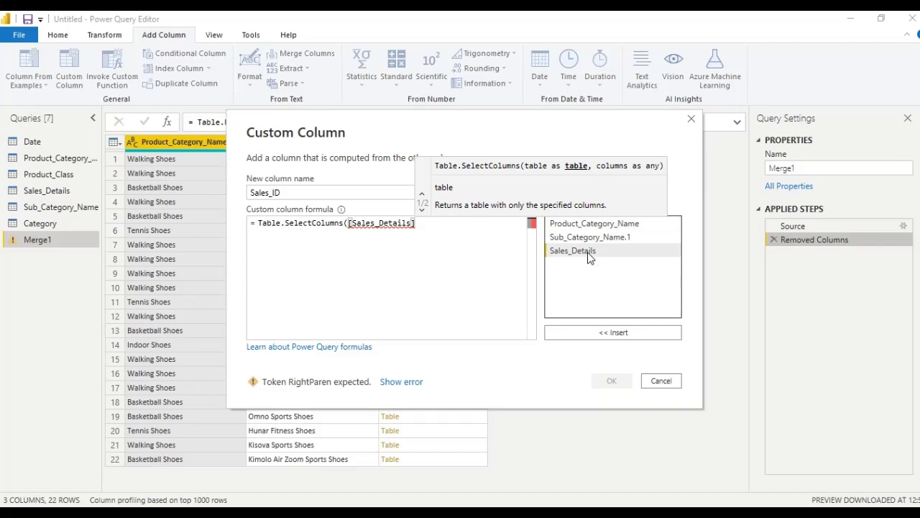
pyautogui.write(', s')
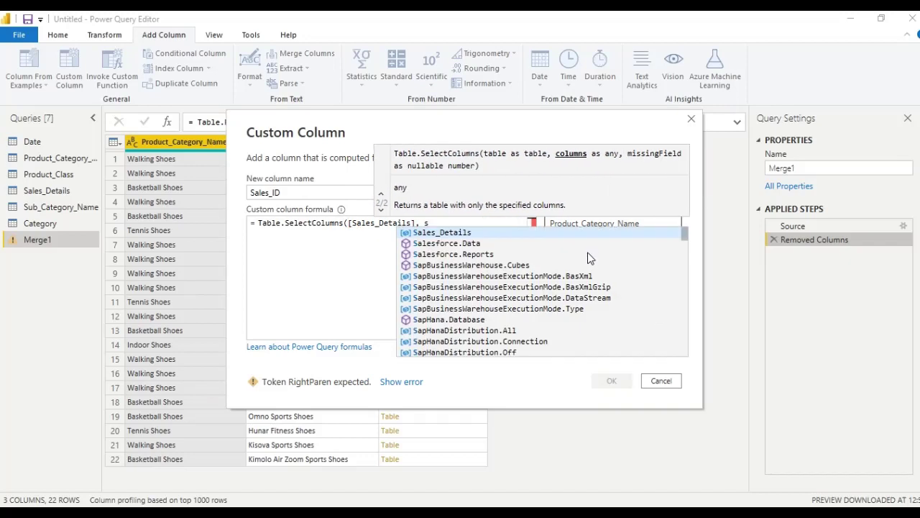
pyautogui.press('Escape')
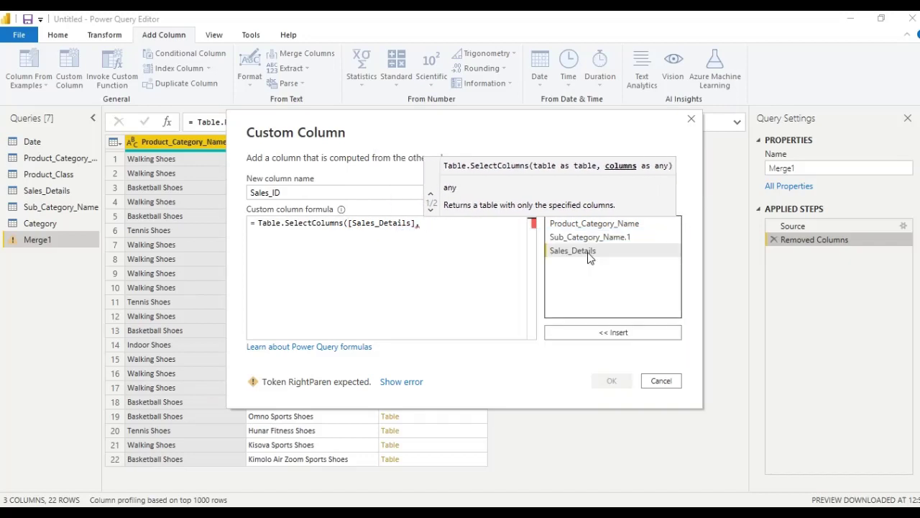
pyautogui.write('"')
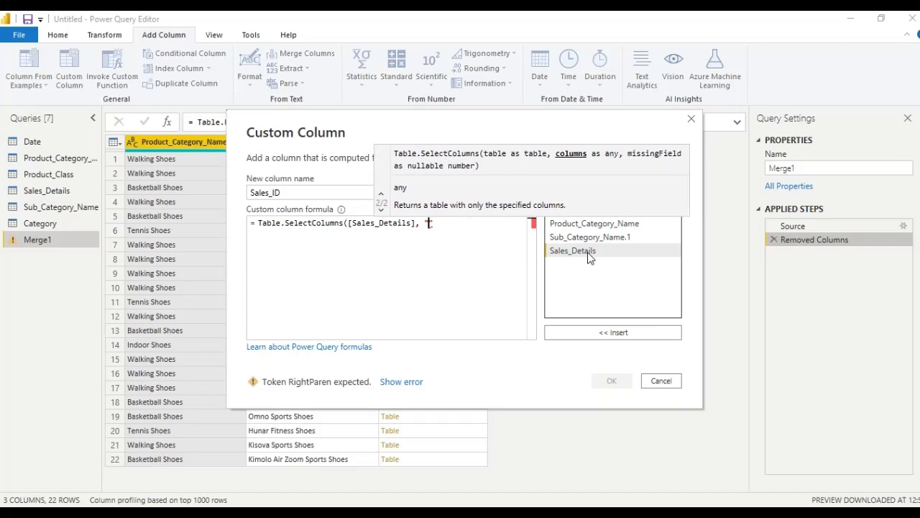
pyautogui.write('Sales_NO")')
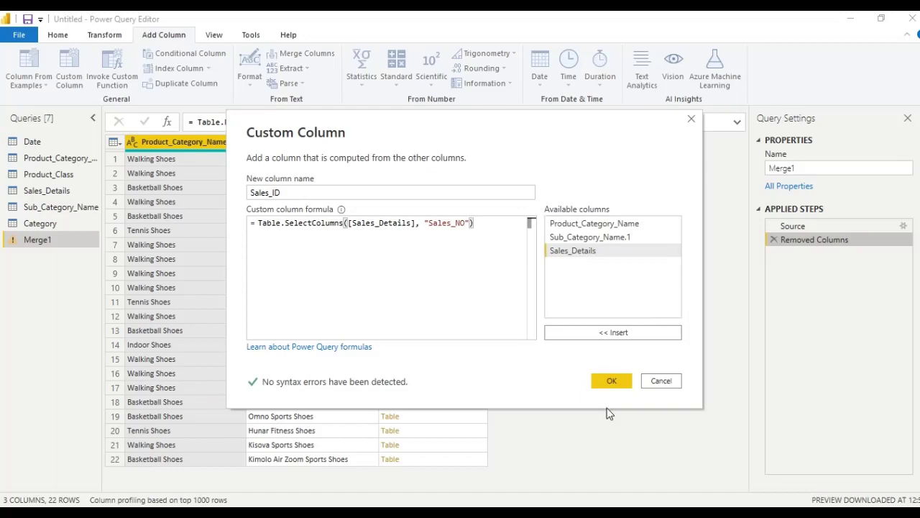
pyautogui.click(612, 379)
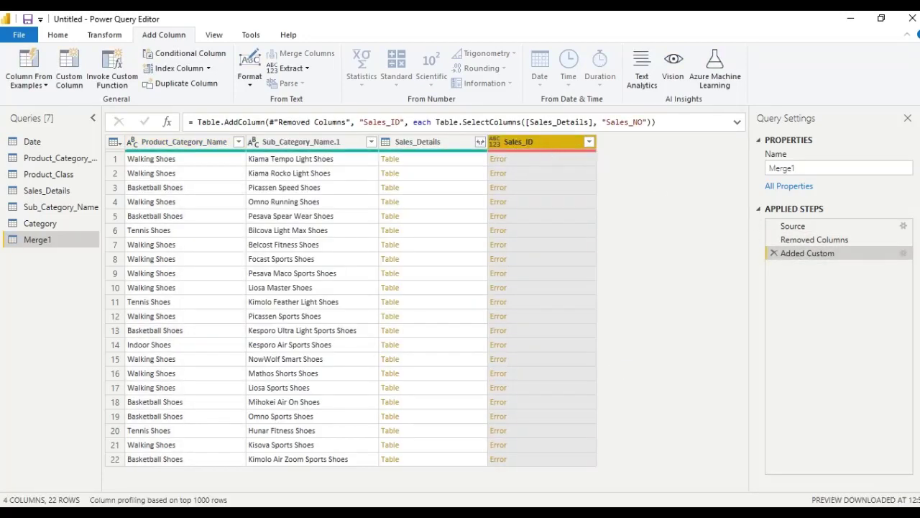
# Edit the Added Custom step so its formula selects "Sales_ID" from the Sales_Details tables.
pyautogui.click(903, 254)
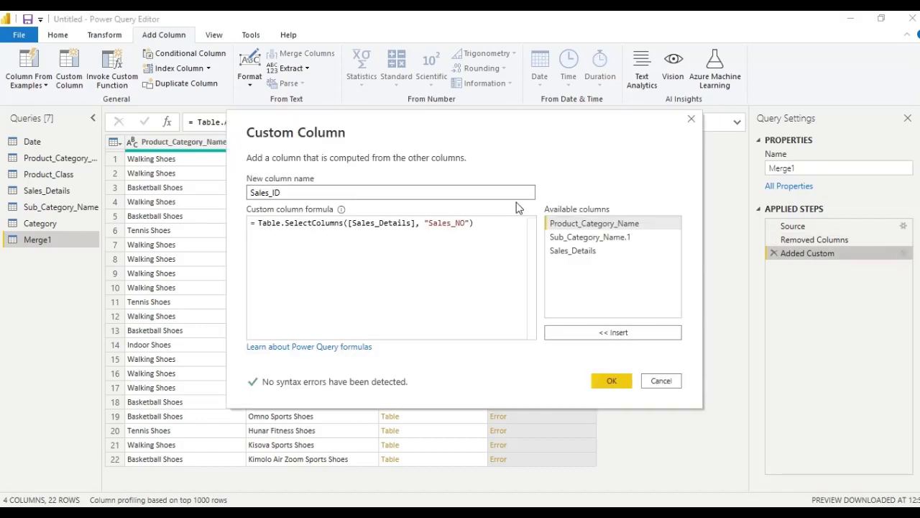
pyautogui.click(480, 223)
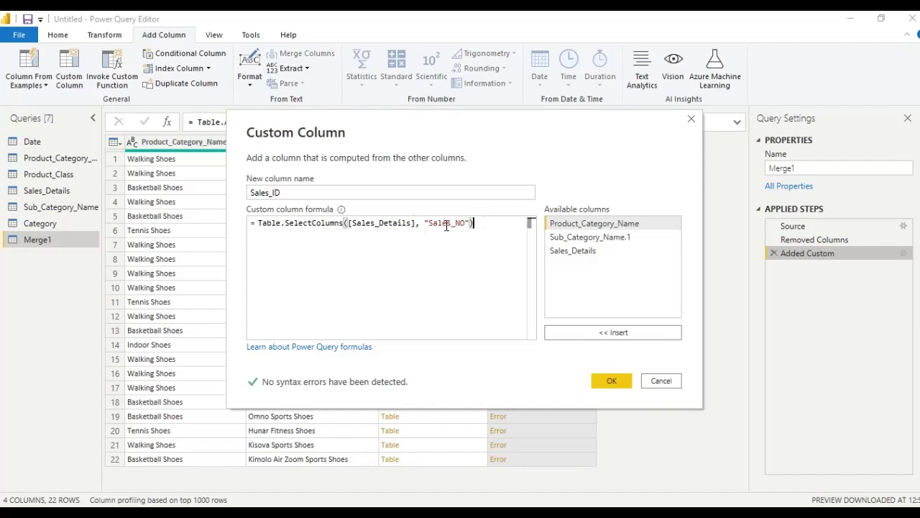
pyautogui.click(465, 219)
pyautogui.press('BackSpace')
pyautogui.press('BackSpace')
pyautogui.write('ID')
pyautogui.click(613, 385)
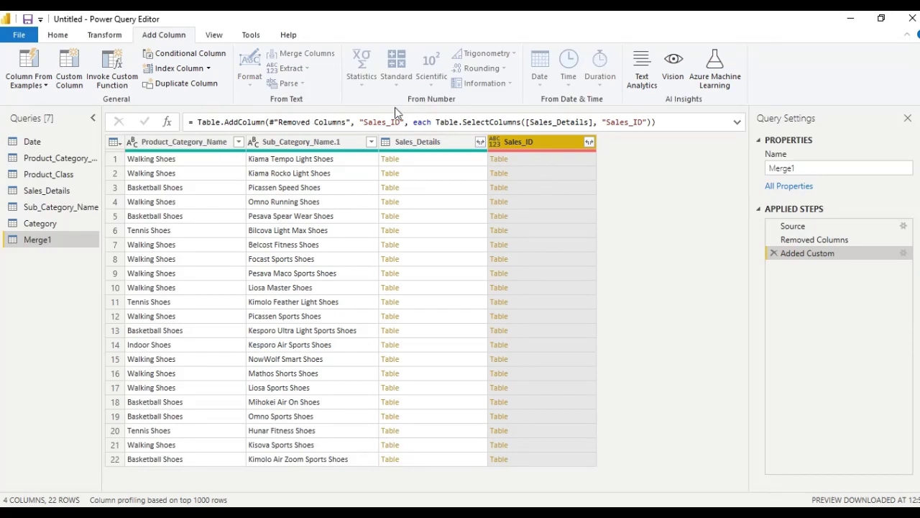
# Reopen the Added Custom step and insert the Table.RowCount function in front of Table.SelectColumns in its formula.
pyautogui.click(904, 254)
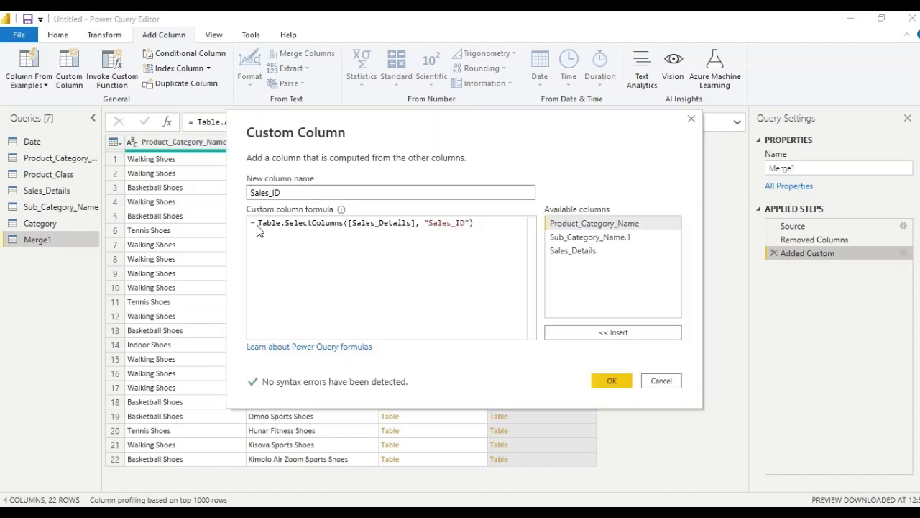
pyautogui.click(261, 224)
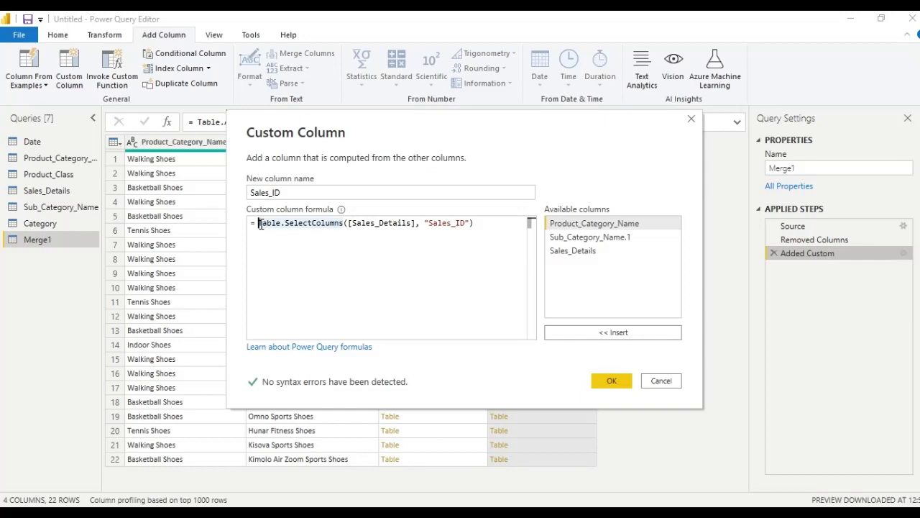
pyautogui.write('T')
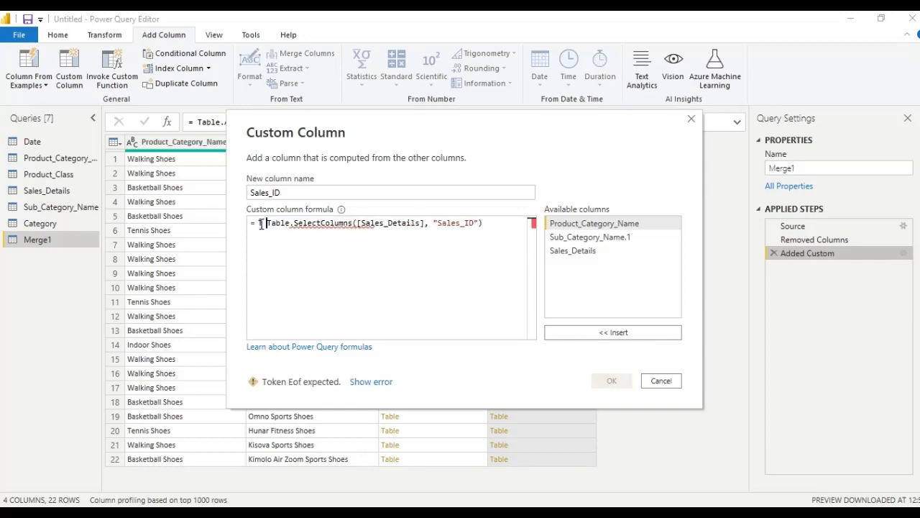
pyautogui.hotkey('ctrl', 'space')
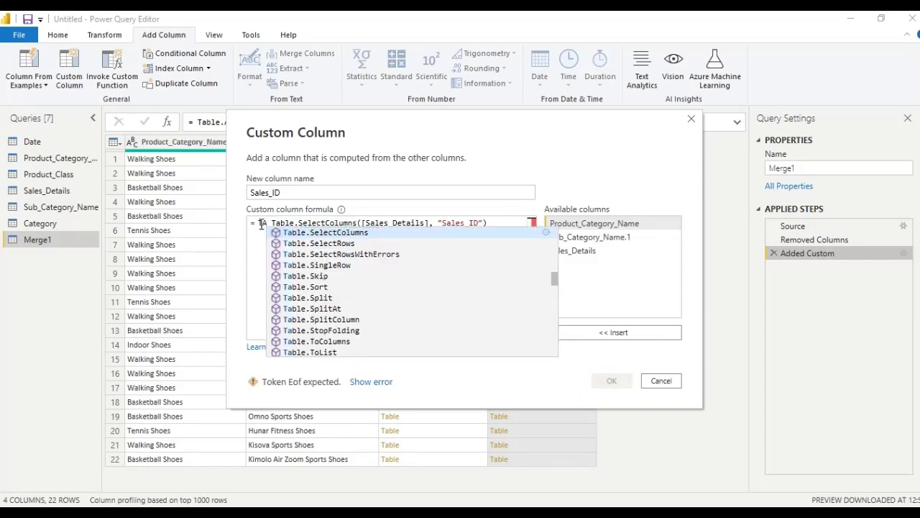
pyautogui.write('a')
pyautogui.press('Down')
pyautogui.press('Down')
pyautogui.press('Down')
pyautogui.press('Down')
pyautogui.press('Down')
pyautogui.press('Down')
pyautogui.press('Down')
pyautogui.press('Down')
pyautogui.press('Down')
pyautogui.press('Down')
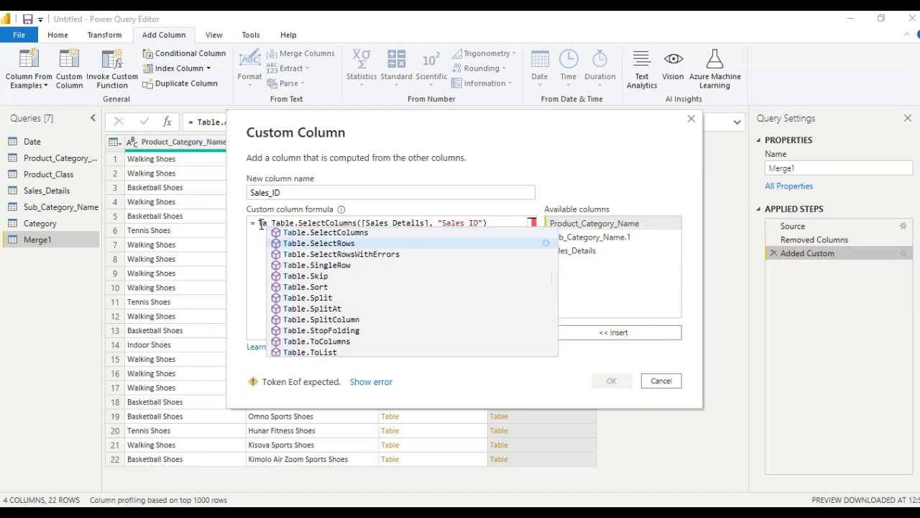
pyautogui.press('Up')
pyautogui.press('Up')
pyautogui.press('Up')
pyautogui.press('Up')
pyautogui.press('Up')
pyautogui.press('Up')
pyautogui.press('Up')
pyautogui.press('Up')
pyautogui.press('Up')
pyautogui.press('Up')
pyautogui.press('Up')
pyautogui.press('Up')
pyautogui.press('Up')
pyautogui.press('Up')
pyautogui.press('Up')
pyautogui.press('Up')
pyautogui.press('Up')
pyautogui.press('Up')
pyautogui.press('Up')
pyautogui.press('Up')
pyautogui.press('Up')
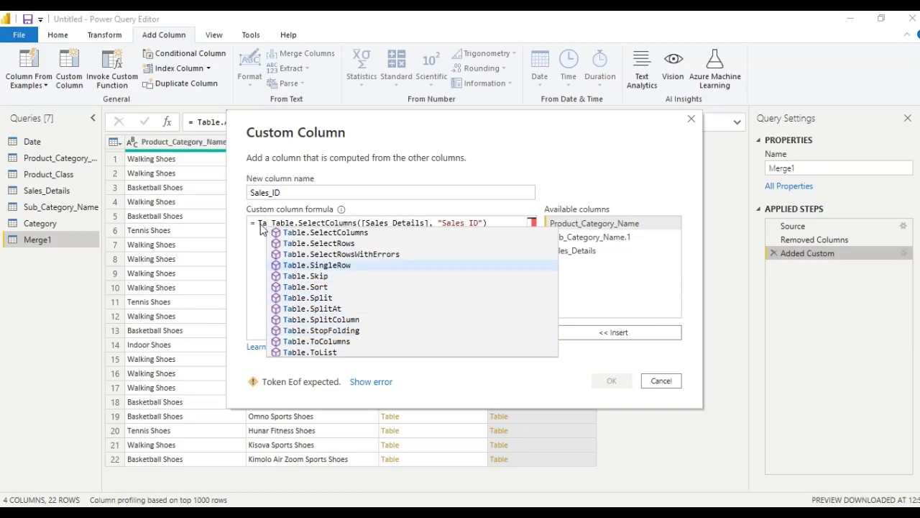
pyautogui.press('Up')
pyautogui.press('Up')
pyautogui.press('Up')
pyautogui.press('Up')
pyautogui.press('Up')
pyautogui.press('Up')
pyautogui.press('Up')
pyautogui.press('Up')
pyautogui.press('Up')
pyautogui.press('Up')
pyautogui.press('Up')
pyautogui.press('Up')
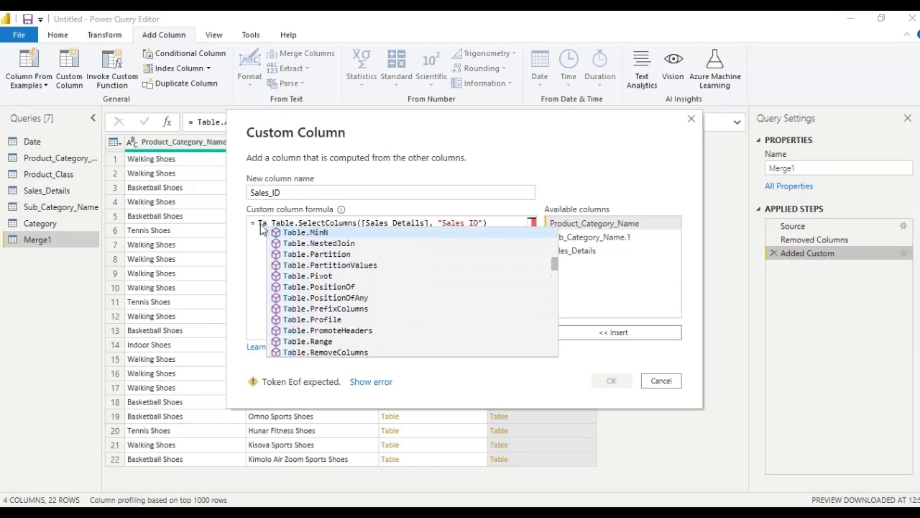
pyautogui.press('Down')
pyautogui.press('Down')
pyautogui.press('Down')
pyautogui.press('Down')
pyautogui.press('Down')
pyautogui.press('Down')
pyautogui.press('Down')
pyautogui.press('Down')
pyautogui.press('Down')
pyautogui.press('Down')
pyautogui.press('Down')
pyautogui.press('Down')
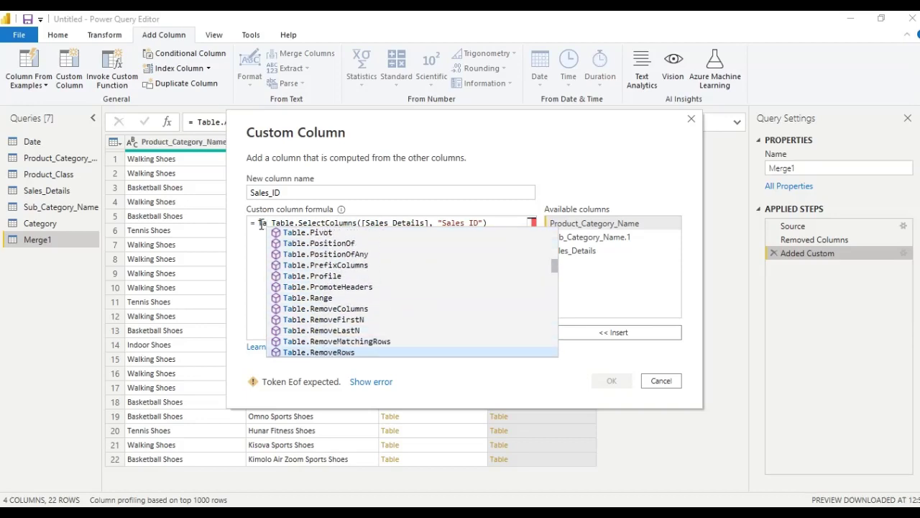
pyautogui.press('Down')
pyautogui.press('Down')
pyautogui.press('Down')
pyautogui.press('Down')
pyautogui.press('Down')
pyautogui.press('Down')
pyautogui.press('Down')
pyautogui.press('Down')
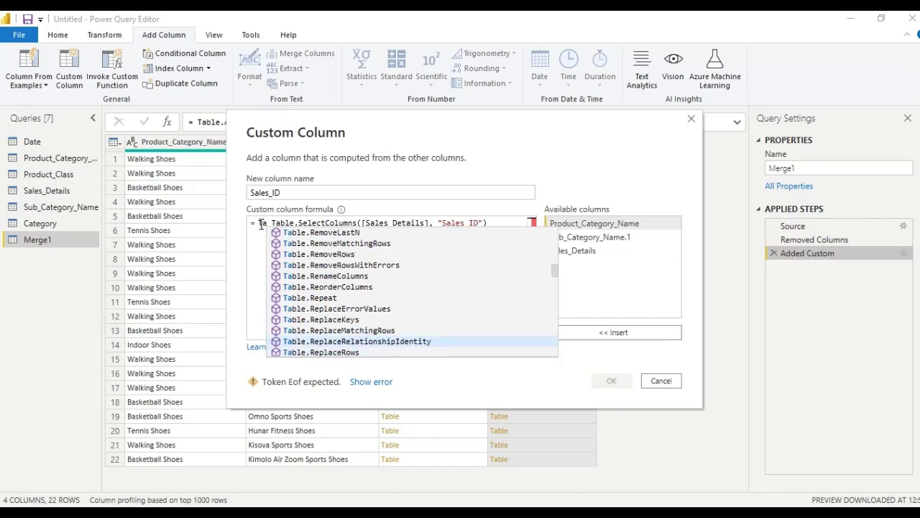
pyautogui.press('Down')
pyautogui.press('Down')
pyautogui.press('Down')
pyautogui.press('Down')
pyautogui.press('Down')
pyautogui.press('Down')
pyautogui.press('Down')
pyautogui.press('Down')
pyautogui.press('Down')
pyautogui.press('Down')
pyautogui.press('Down')
pyautogui.press('Down')
pyautogui.press('Down')
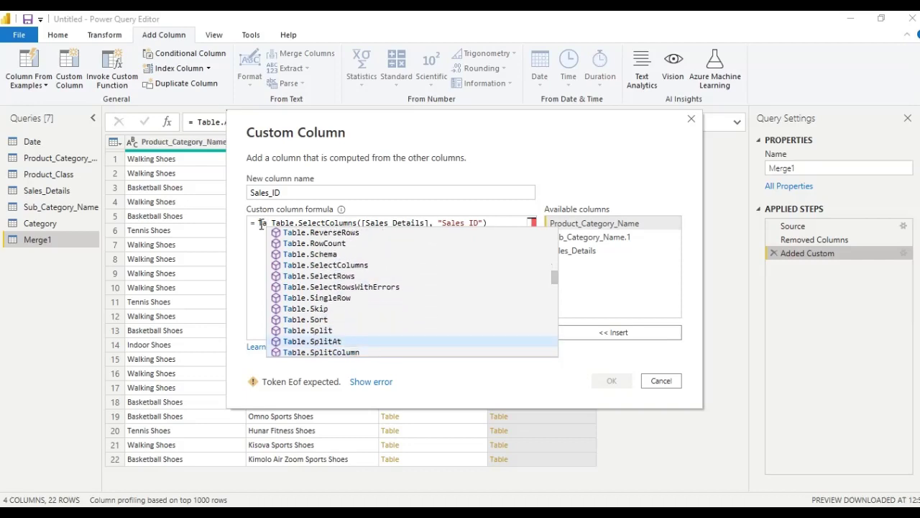
pyautogui.press('Up')
pyautogui.press('Up')
pyautogui.press('Up')
pyautogui.press('Up')
pyautogui.press('Up')
pyautogui.press('Up')
pyautogui.press('Up')
pyautogui.press('Up')
pyautogui.press('Up')
pyautogui.press('Return')
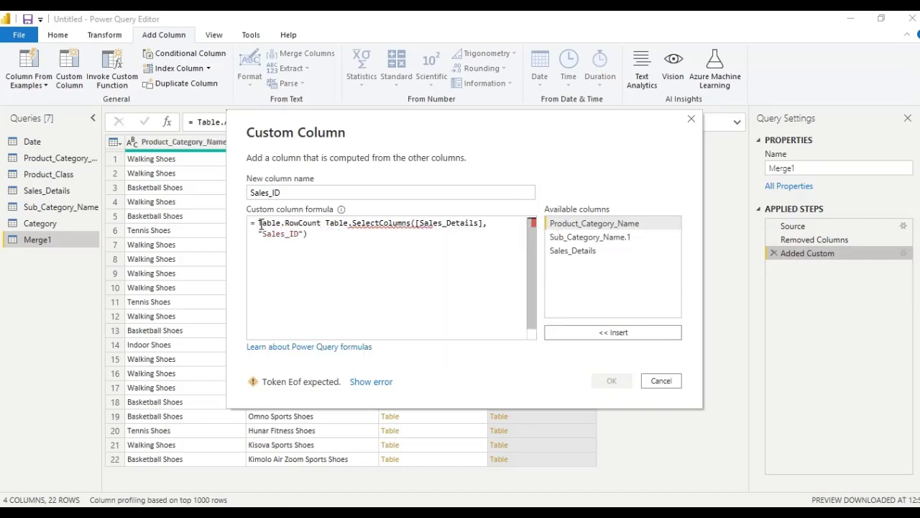
# Wrap the Table.SelectColumns expression in the parentheses of Table.RowCount and apply the edited Sales_ID formula.
pyautogui.write('(')
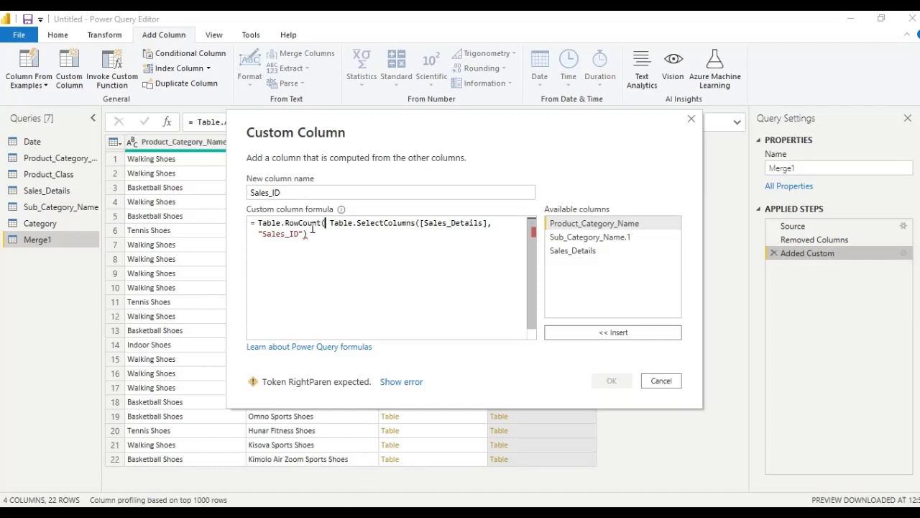
pyautogui.click(309, 234)
pyautogui.write(')')
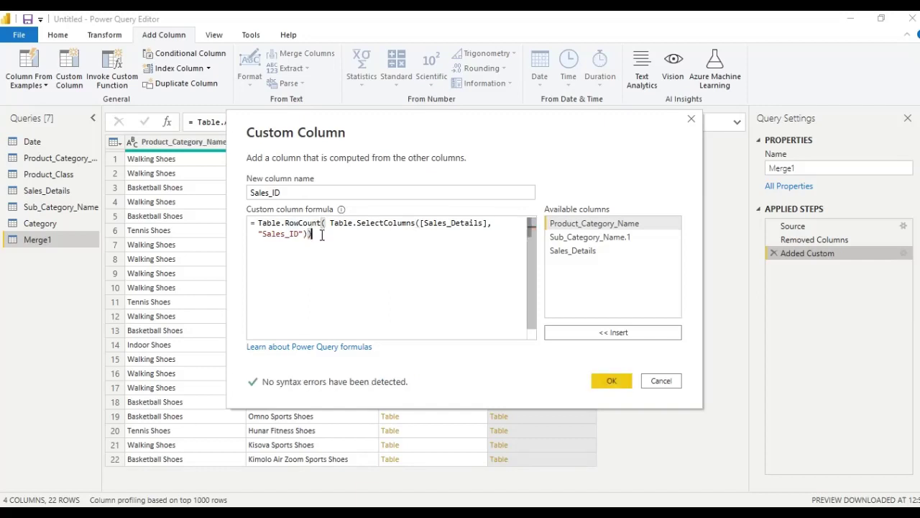
pyautogui.click(612, 383)
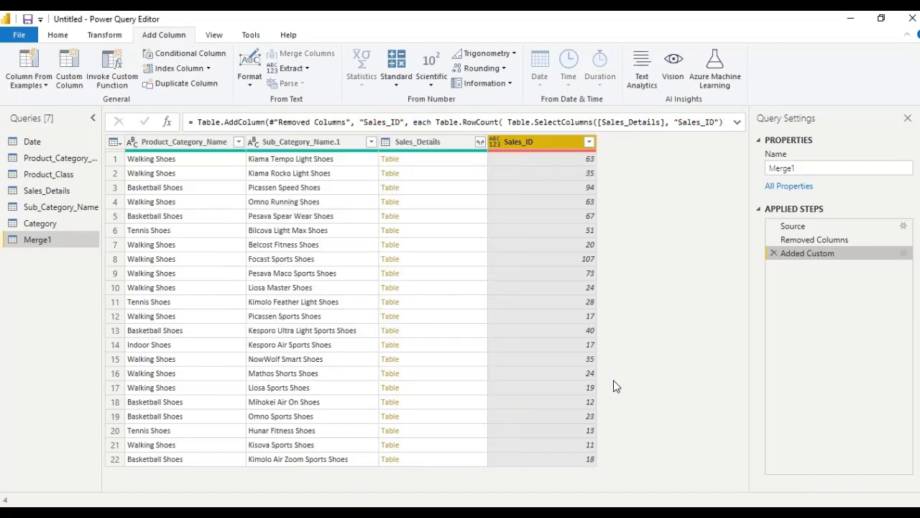
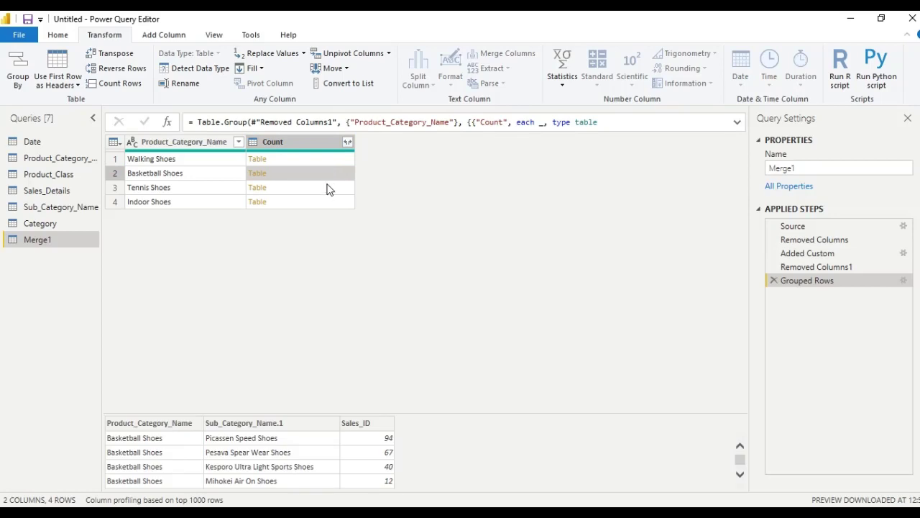
# Preview the nested Count tables of the grouped rows and start a custom column named Sales_Table.
pyautogui.click(329, 188)
pyautogui.click(327, 202)
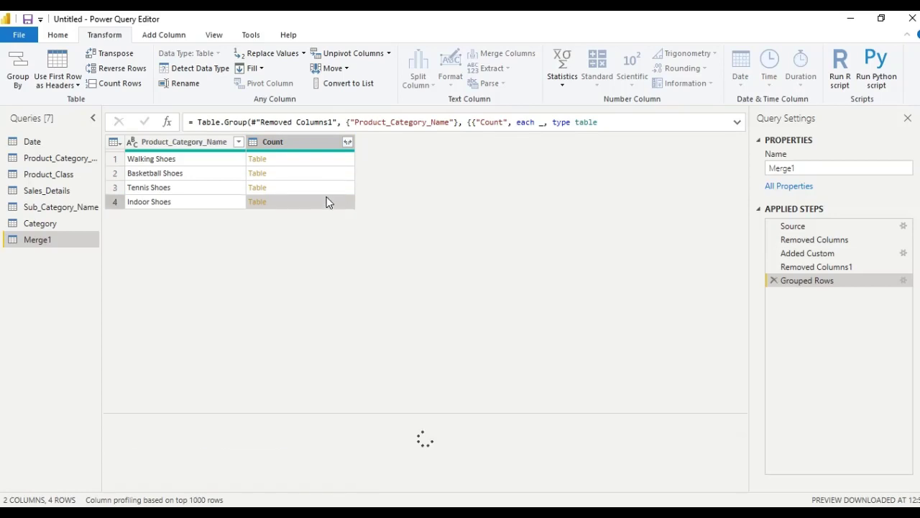
pyautogui.click(321, 159)
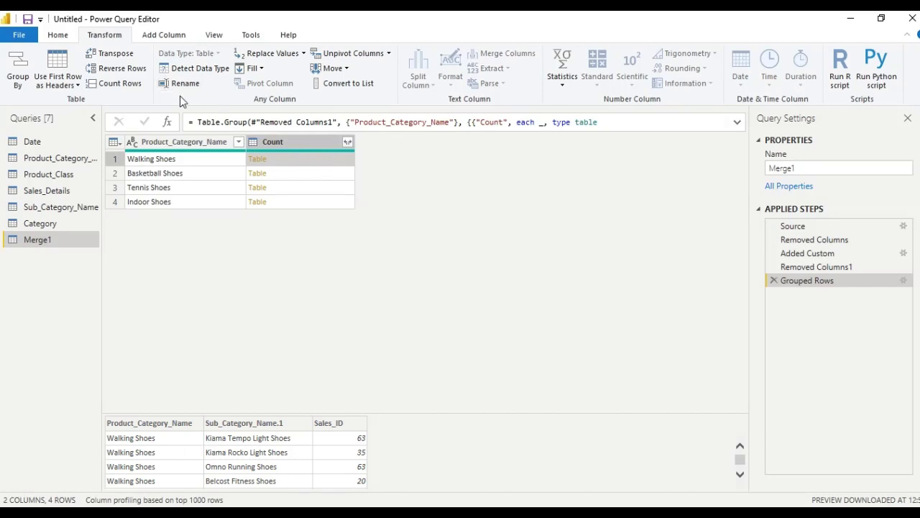
pyautogui.click(166, 35)
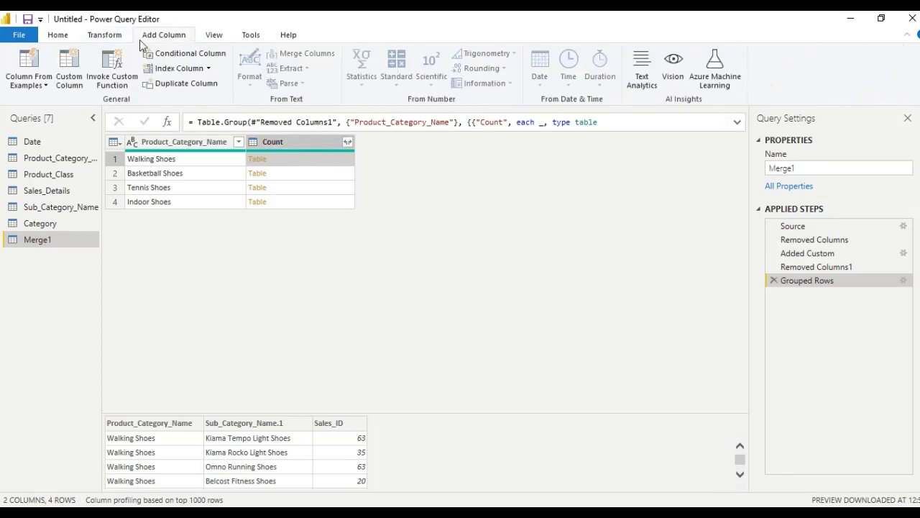
pyautogui.click(72, 79)
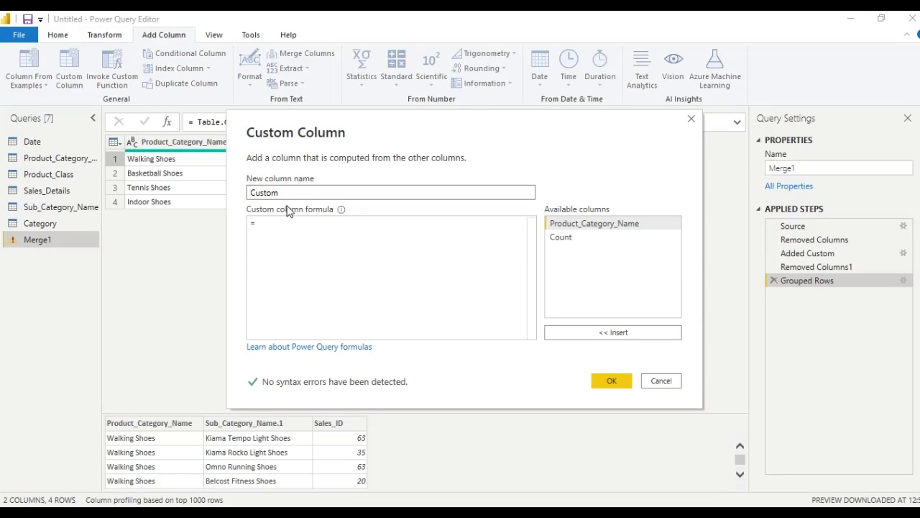
pyautogui.moveTo(291, 193); pyautogui.dragTo(240, 200)
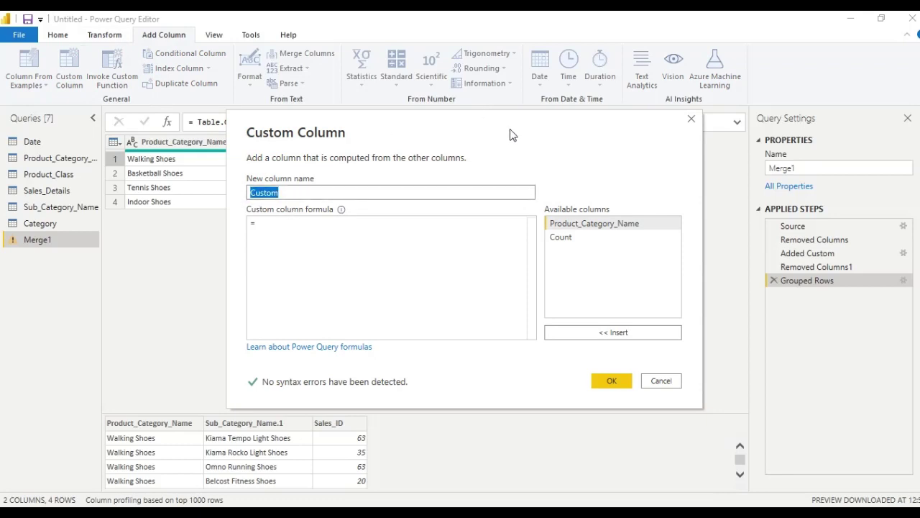
pyautogui.moveTo(510, 130); pyautogui.dragTo(633, 122)
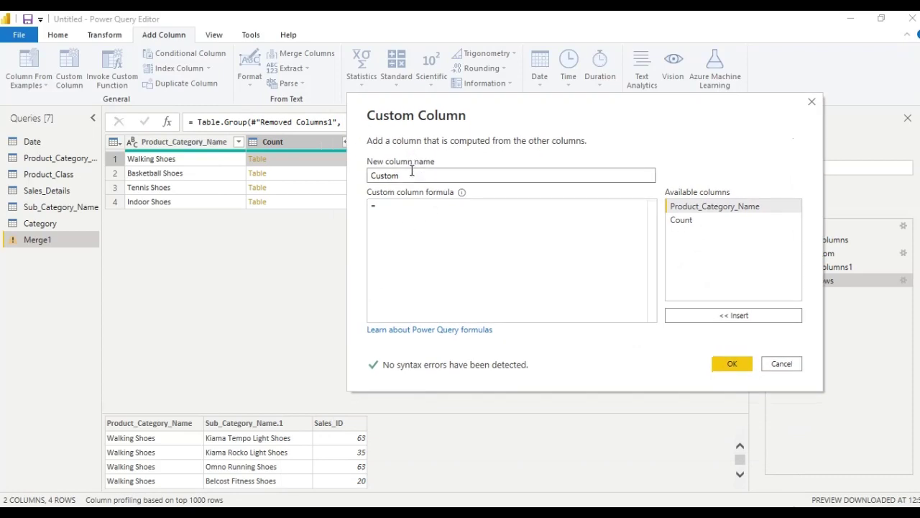
pyautogui.moveTo(411, 174); pyautogui.dragTo(362, 187)
pyautogui.write('Sales')
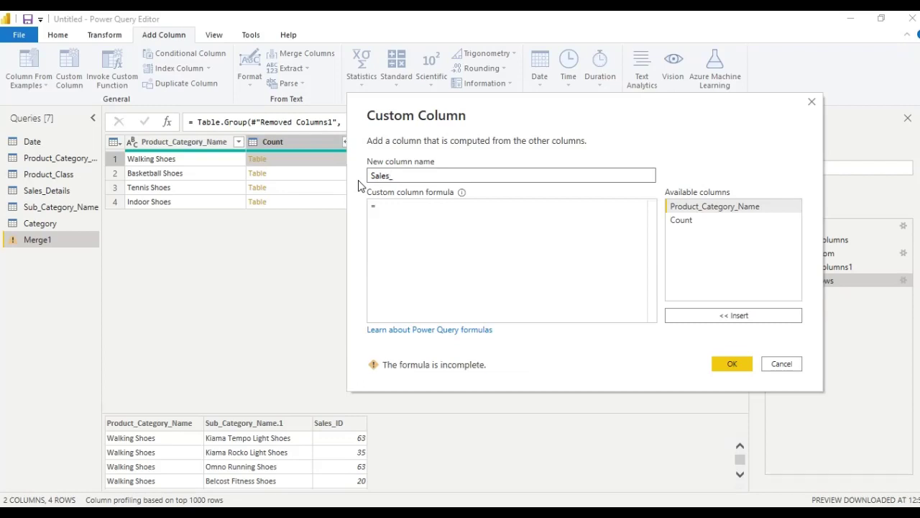
pyautogui.write('_Table')
# Enter the custom column formula Table.Sort([Count], "Sales_ID").
pyautogui.click(386, 205)
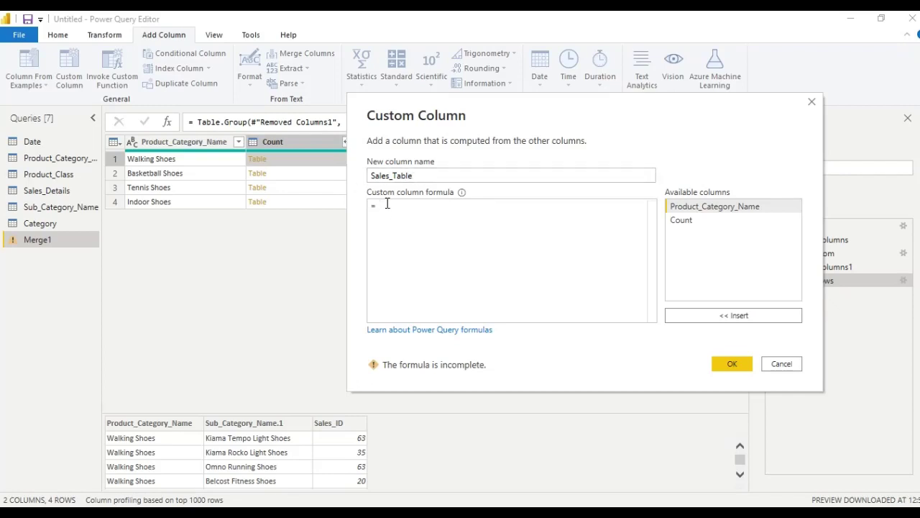
pyautogui.write('ta')
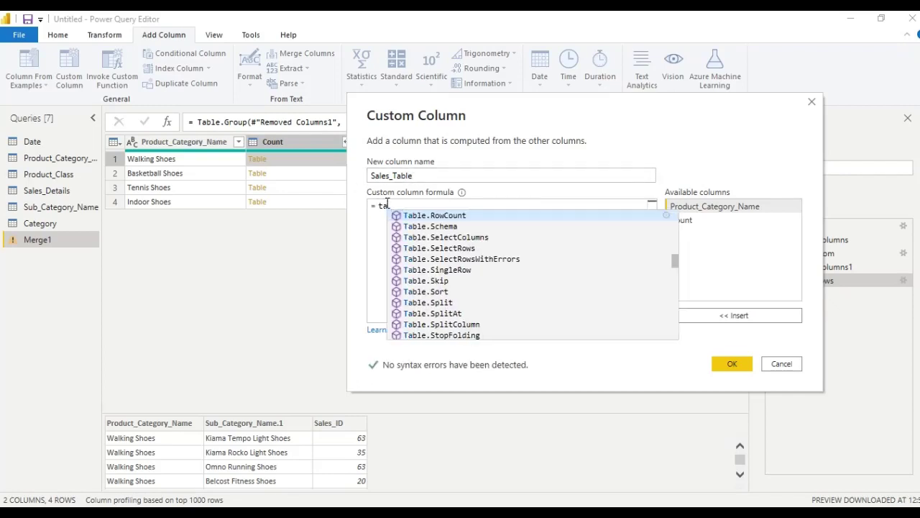
pyautogui.press('Down')
pyautogui.press('Down')
pyautogui.press('Down')
pyautogui.press('Down')
pyautogui.press('Down')
pyautogui.press('Down')
pyautogui.press('Down')
pyautogui.press('Return')
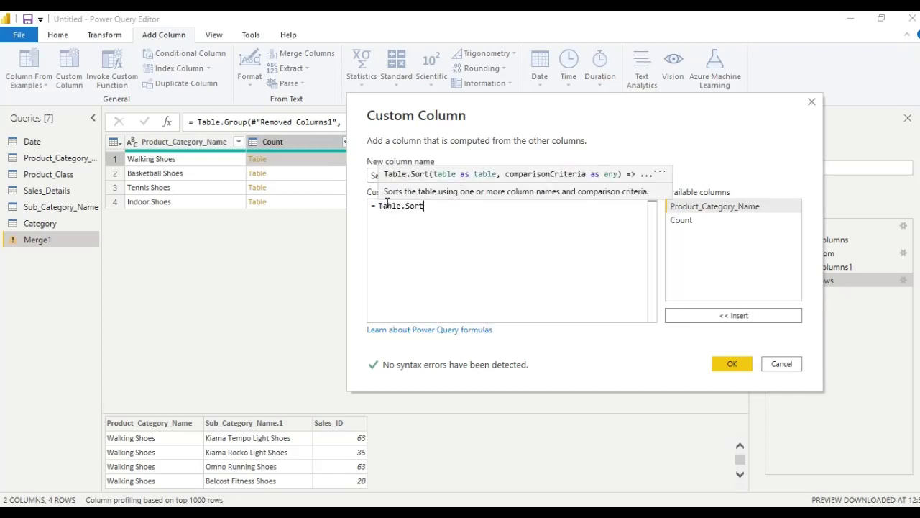
pyautogui.write('(')
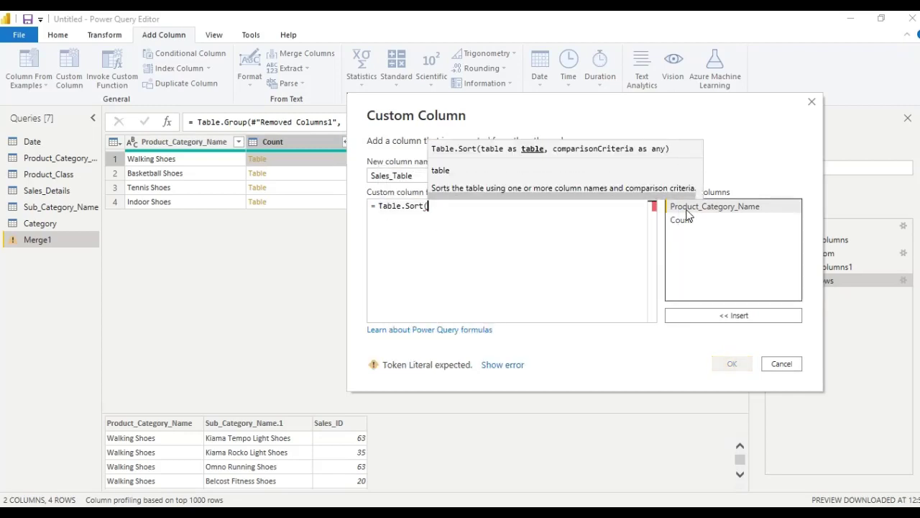
pyautogui.doubleClick(683, 222)
pyautogui.write(', ')
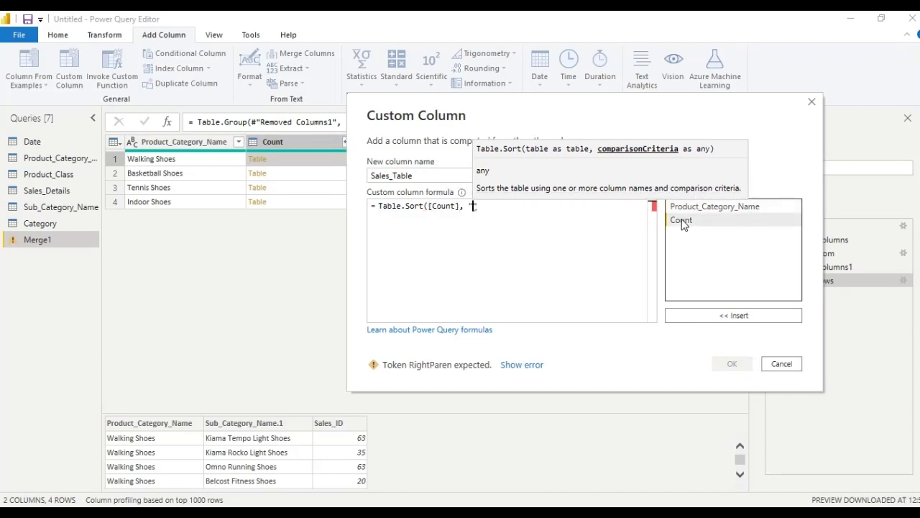
pyautogui.write('"Sa')
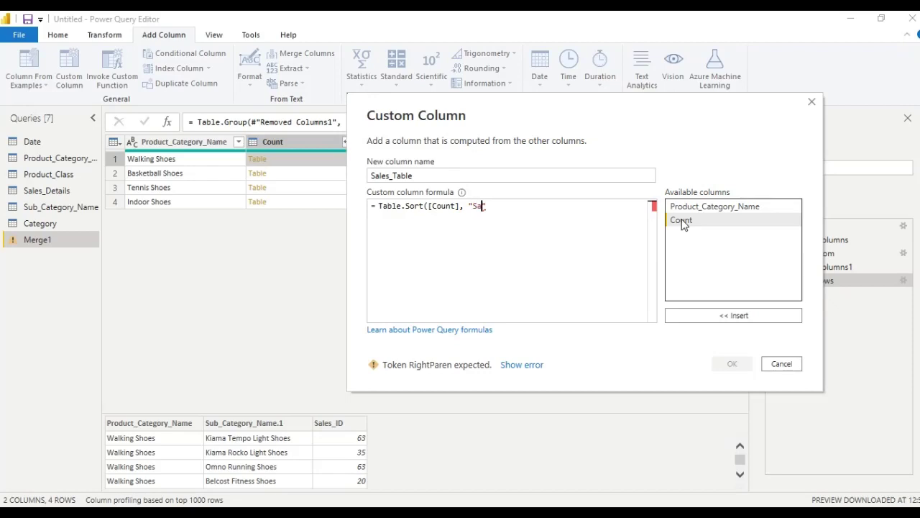
pyautogui.write('les_ID")')
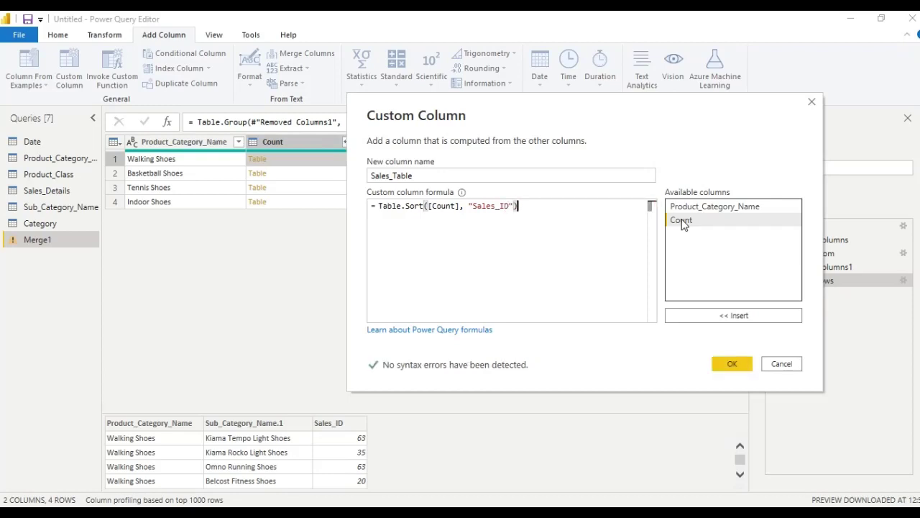
# Open a brace before "Sales_ID" in the Table.Sort formula and add a comma after the column name for a sort direction.
pyautogui.click(467, 209)
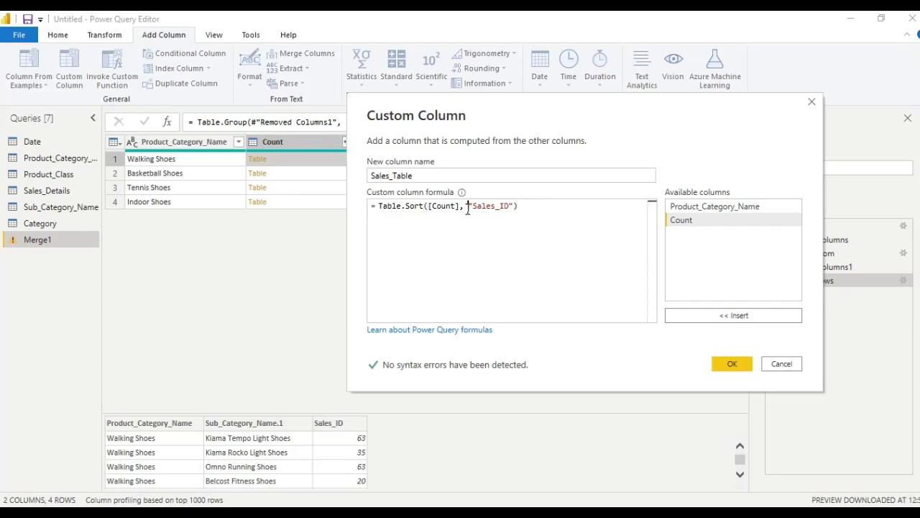
pyautogui.write('{')
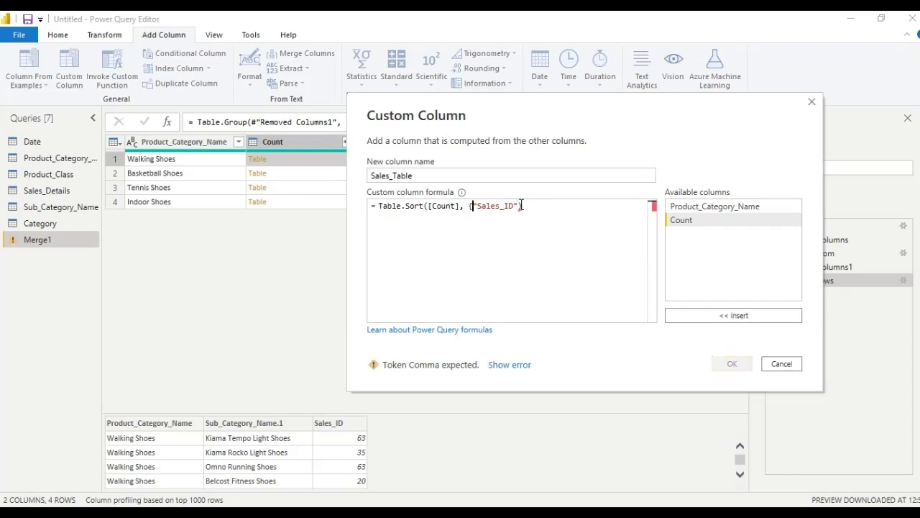
pyautogui.click(518, 206)
pyautogui.write(', or')
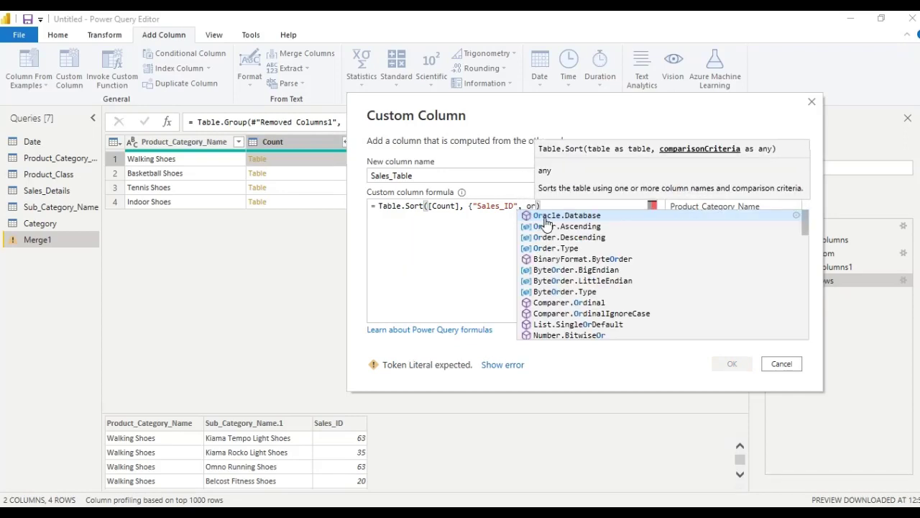
pyautogui.press('BackSpace')
pyautogui.press('BackSpace')
pyautogui.write('de')
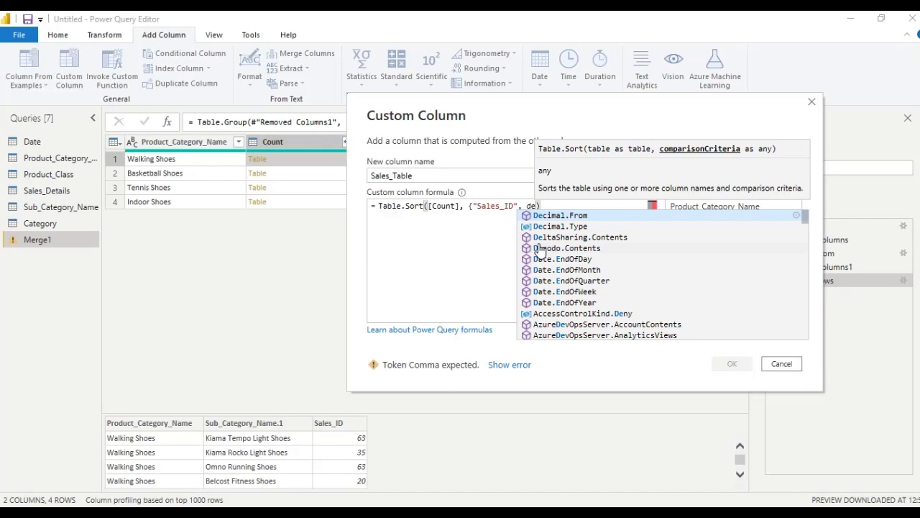
pyautogui.press('BackSpace')
pyautogui.press('BackSpace')
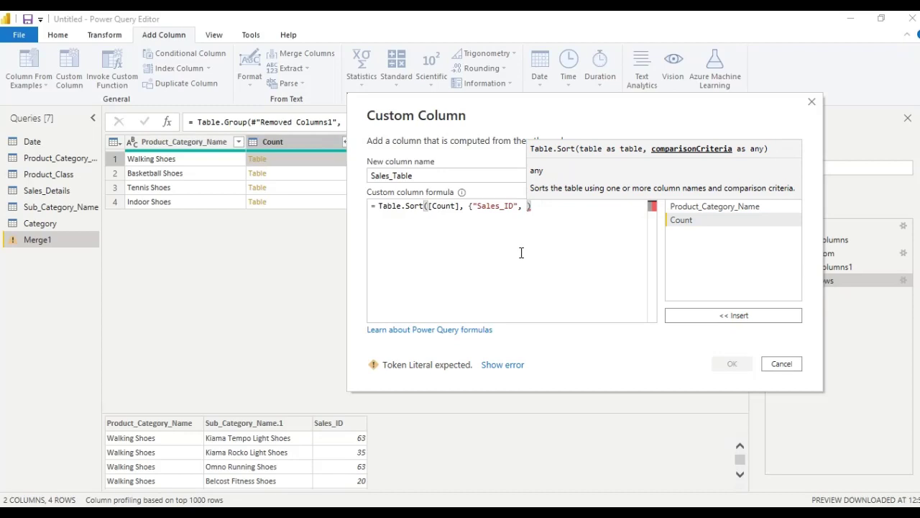
# Complete the sort criteria with Order.Descending and a closing brace, and create the Sales_Table column.
pyautogui.write('ord')
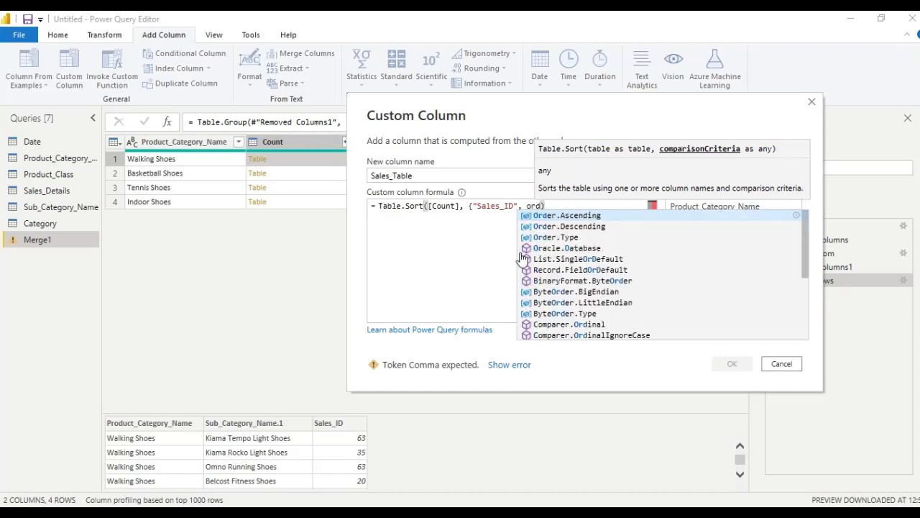
pyautogui.press('Down')
pyautogui.press('Return')
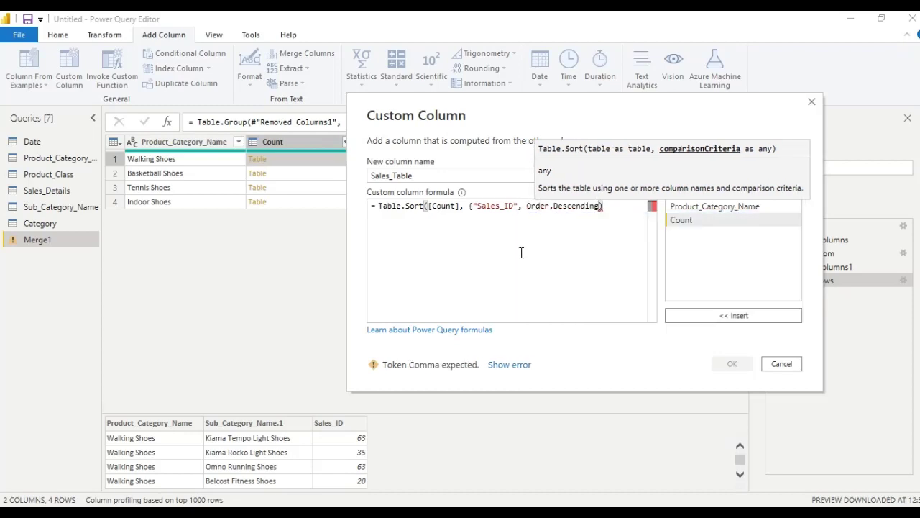
pyautogui.write('}')
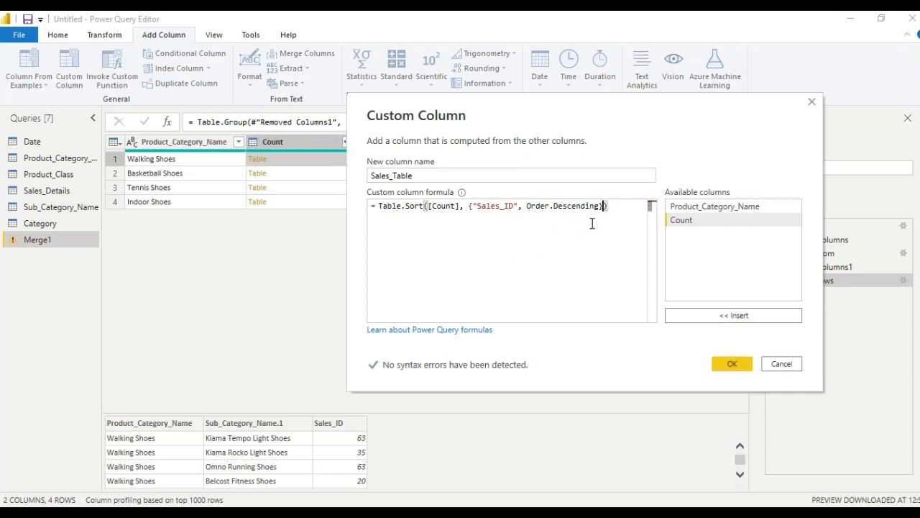
pyautogui.click(734, 365)
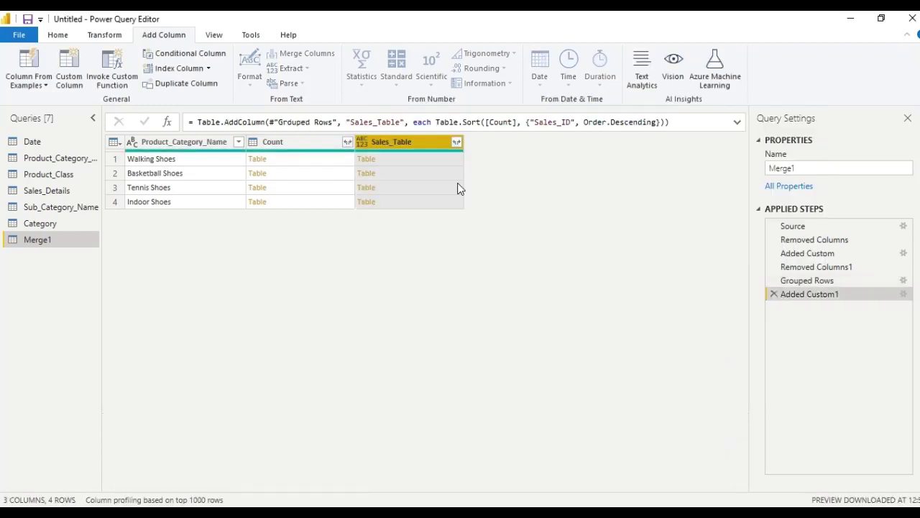
# Preview the nested Sales_Table tables of the product categories to check the Sales_ID sort order.
pyautogui.click(435, 161)
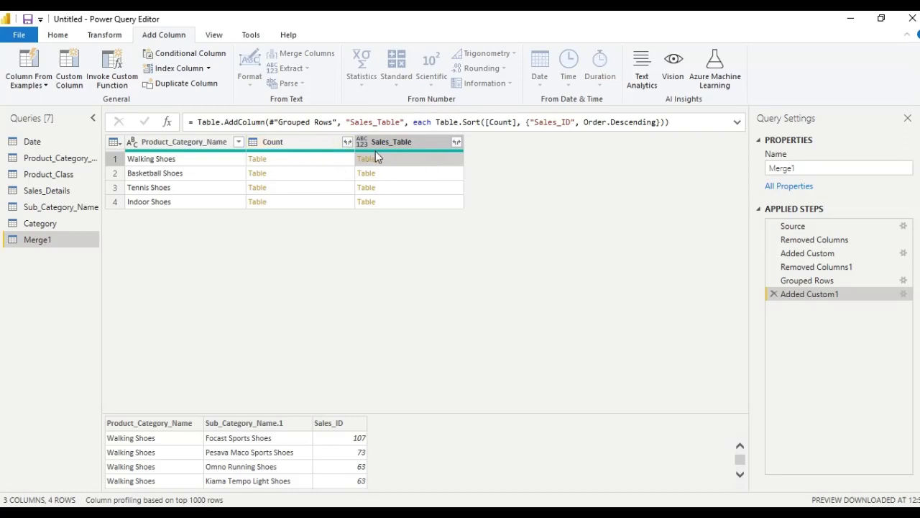
pyautogui.click(444, 178)
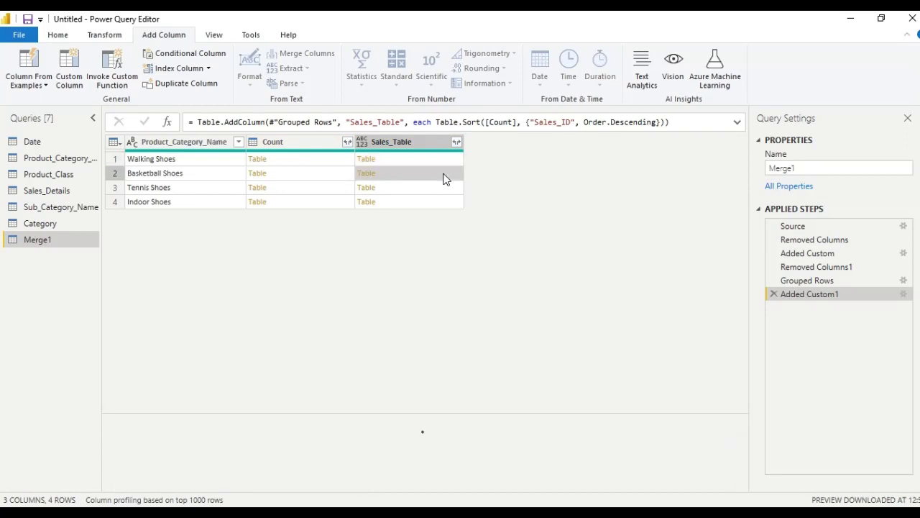
pyautogui.click(441, 190)
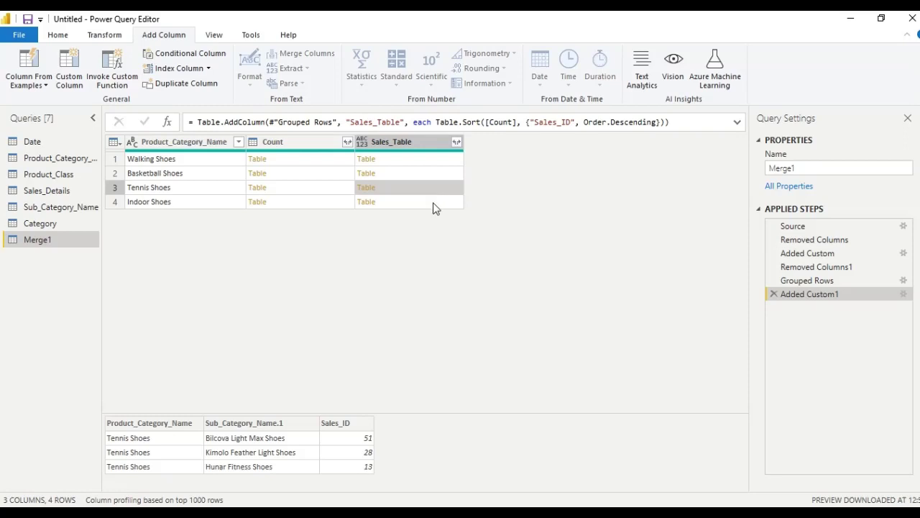
pyautogui.click(434, 204)
pyautogui.click(433, 189)
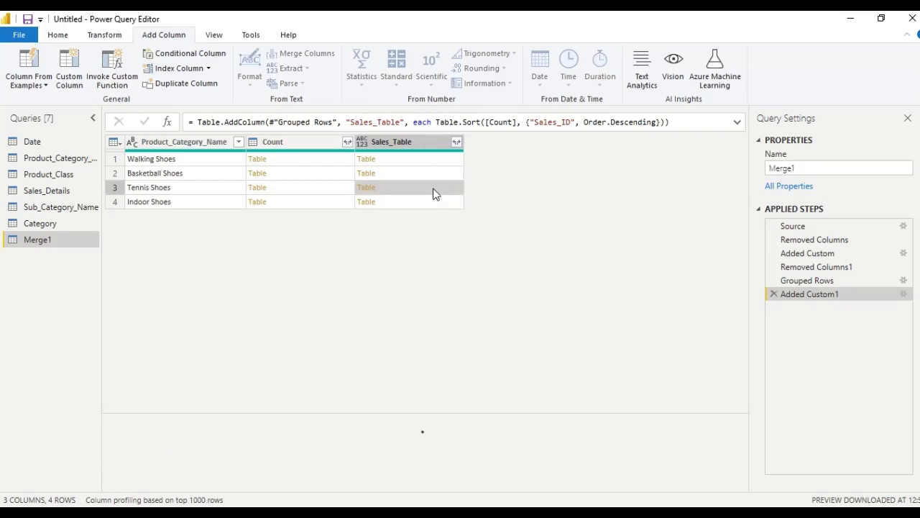
pyautogui.click(434, 173)
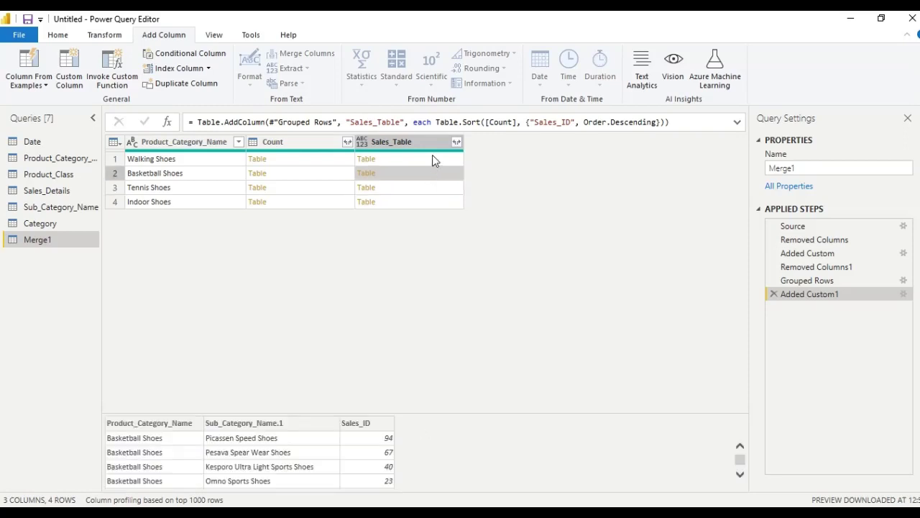
pyautogui.click(432, 157)
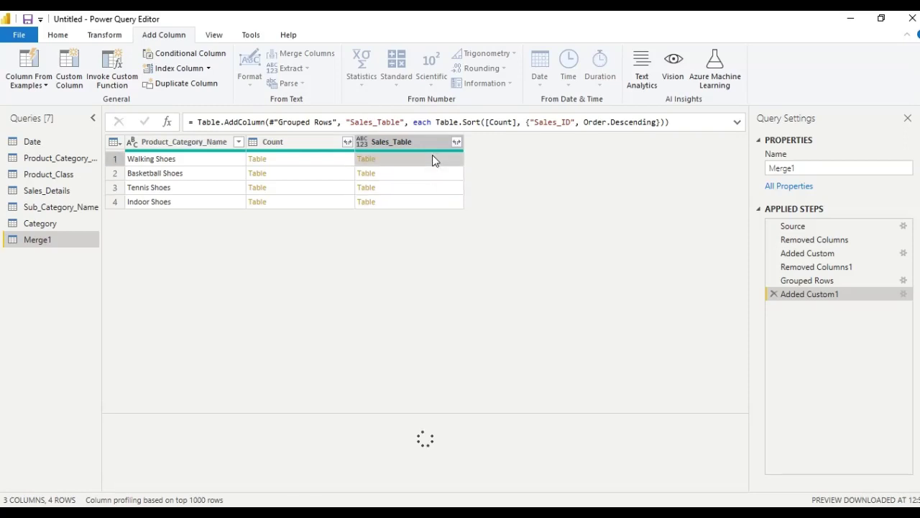
# Start another custom column with the default name Custom and begin its formula with the Table.FirstN function.
pyautogui.click(79, 81)
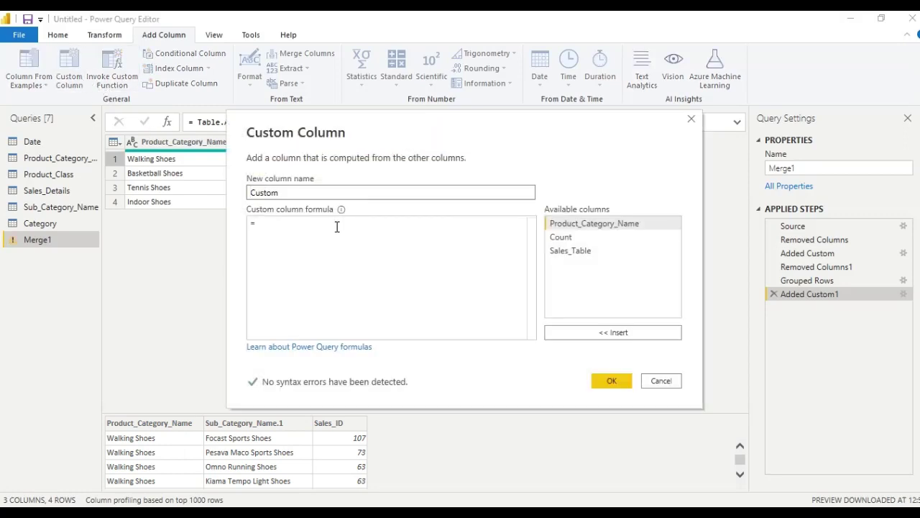
pyautogui.click(305, 228)
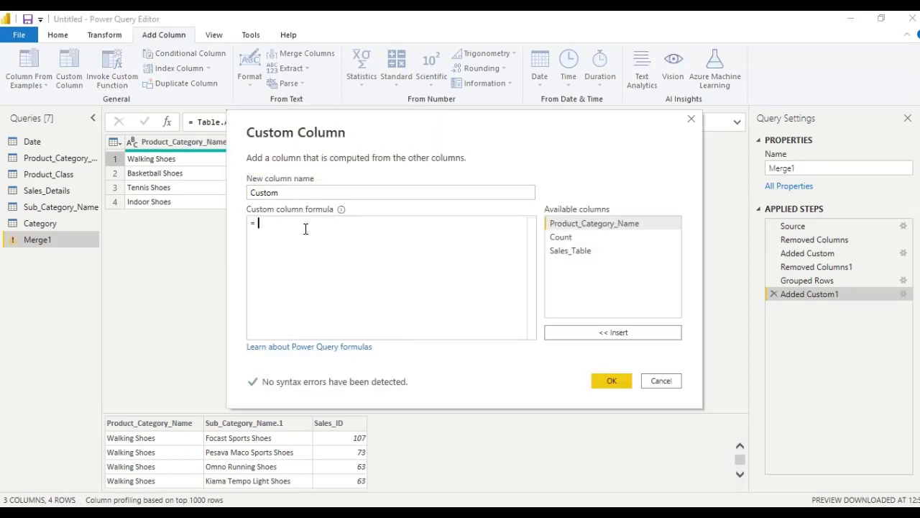
pyautogui.write('Ta')
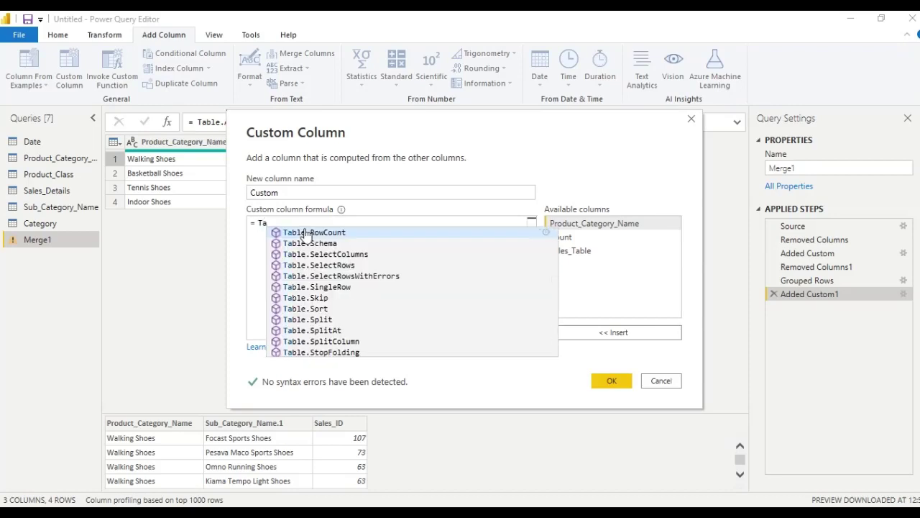
pyautogui.write('b')
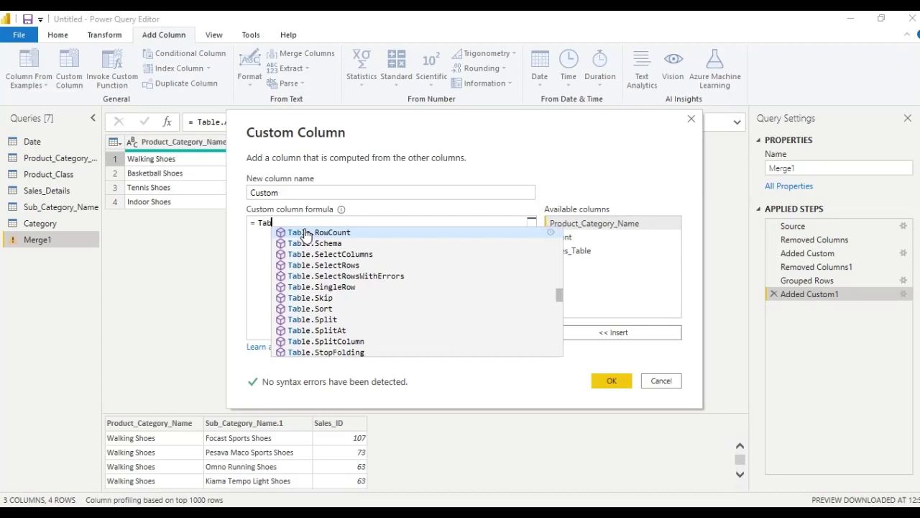
pyautogui.press('Down')
pyautogui.press('Down')
pyautogui.press('Down')
pyautogui.press('Down')
pyautogui.press('Down')
pyautogui.press('Down')
pyautogui.press('Down')
pyautogui.press('Down')
pyautogui.press('Down')
pyautogui.press('Down')
pyautogui.press('Down')
pyautogui.press('Down')
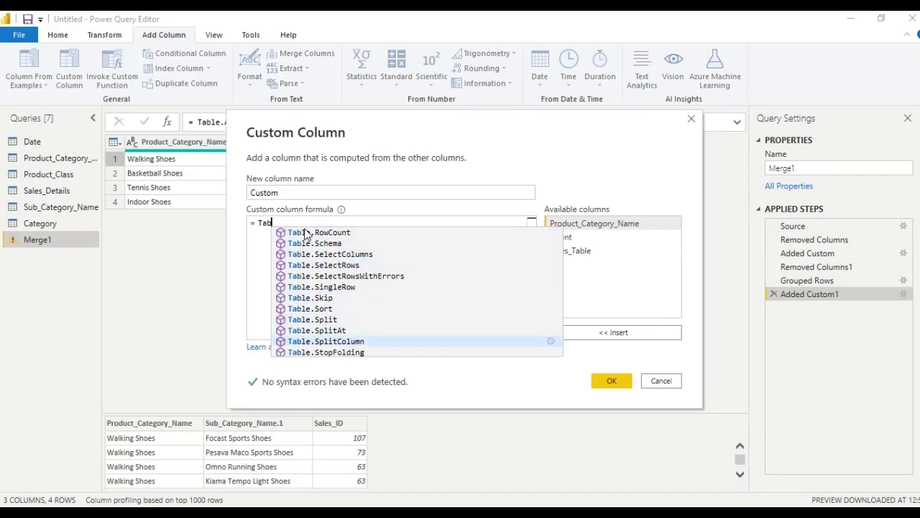
pyautogui.press('Down')
pyautogui.press('Down')
pyautogui.press('Down')
pyautogui.press('Down')
pyautogui.press('Down')
pyautogui.press('Down')
pyautogui.press('Down')
pyautogui.press('Down')
pyautogui.press('Down')
pyautogui.press('Down')
pyautogui.press('Down')
pyautogui.press('Down')
pyautogui.press('Down')
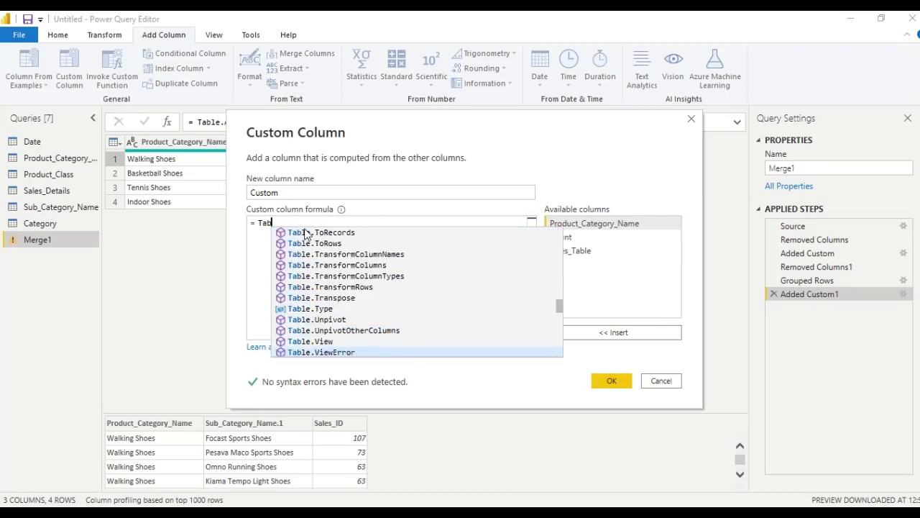
pyautogui.press('Down')
pyautogui.press('Up')
pyautogui.press('Up')
pyautogui.press('Up')
pyautogui.press('Up')
pyautogui.press('Up')
pyautogui.press('Up')
pyautogui.press('Up')
pyautogui.press('Up')
pyautogui.press('Up')
pyautogui.press('Up')
pyautogui.press('Up')
pyautogui.press('Up')
pyautogui.press('Up')
pyautogui.press('Up')
pyautogui.press('Up')
pyautogui.press('Up')
pyautogui.press('Up')
pyautogui.press('Up')
pyautogui.press('Up')
pyautogui.press('Up')
pyautogui.press('Up')
pyautogui.press('Up')
pyautogui.press('Up')
pyautogui.press('Up')
pyautogui.press('Up')
pyautogui.press('Up')
pyautogui.press('Up')
pyautogui.press('Up')
pyautogui.press('Up')
pyautogui.press('Up')
pyautogui.press('Up')
pyautogui.press('Up')
pyautogui.press('Up')
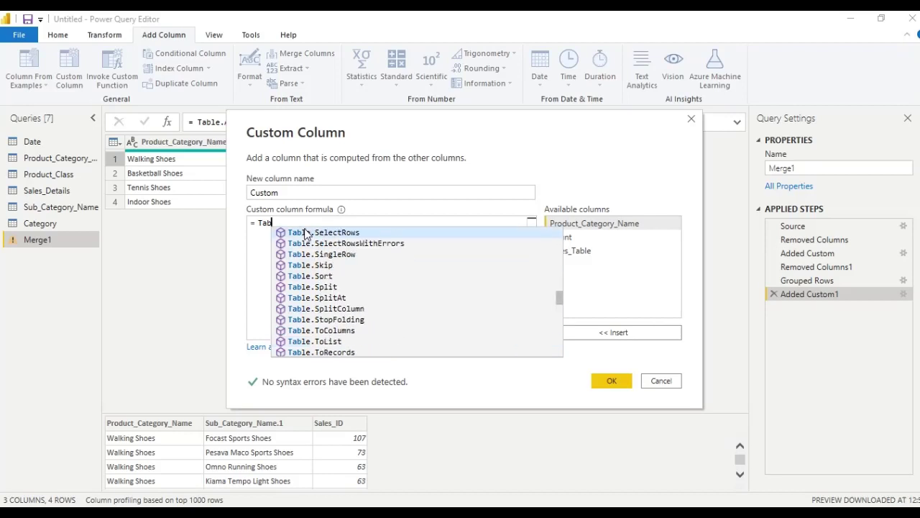
pyautogui.press('Up')
pyautogui.press('Up')
pyautogui.press('Up')
pyautogui.press('Up')
pyautogui.press('Up')
pyautogui.press('Up')
pyautogui.press('Up')
pyautogui.press('Up')
pyautogui.press('Up')
pyautogui.press('Up')
pyautogui.press('Up')
pyautogui.press('Up')
pyautogui.press('Up')
pyautogui.press('Up')
pyautogui.press('Up')
pyautogui.press('Up')
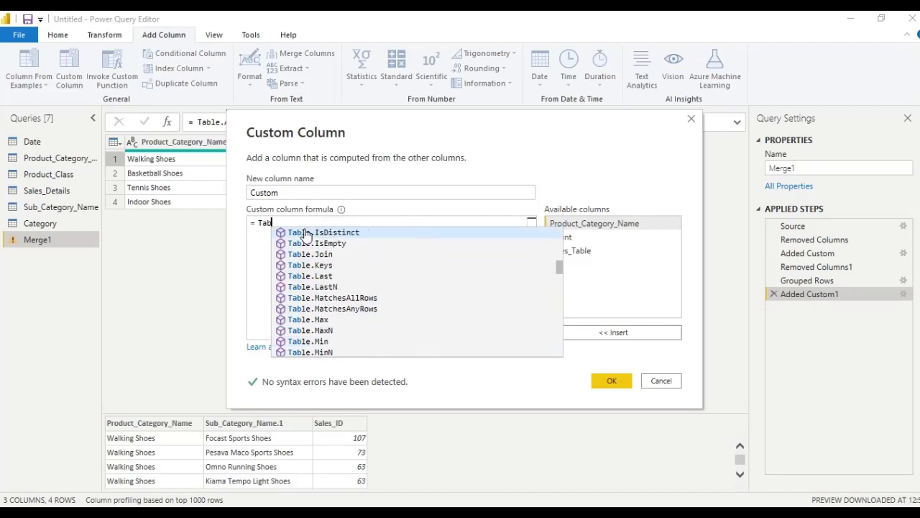
pyautogui.press('Down')
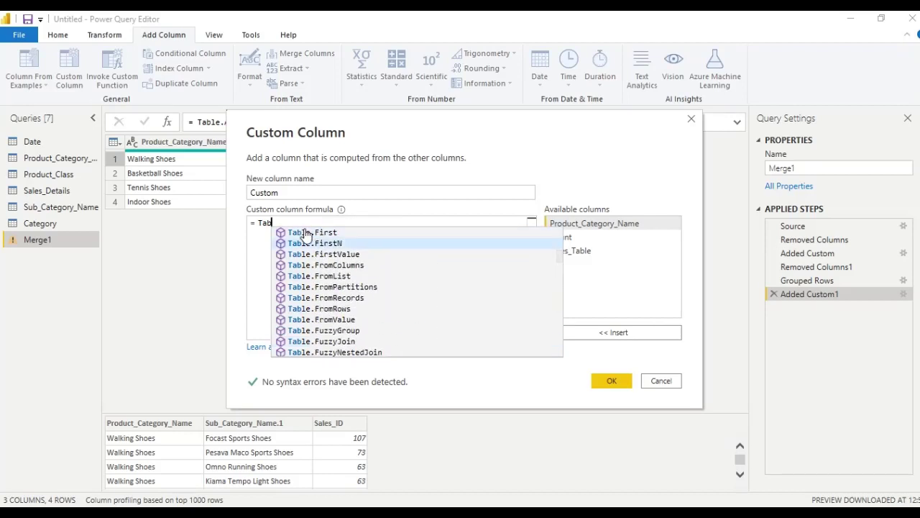
pyautogui.press('Tab')
pyautogui.write('(')
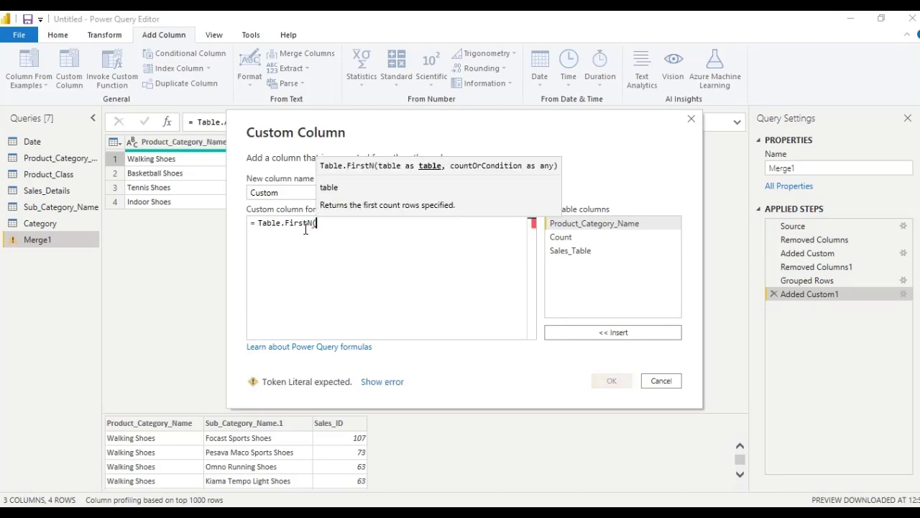
# Complete the formula as Table.FirstN([Sales_Table],3) and create the column.
pyautogui.write('[')
pyautogui.press('BackSpace')
pyautogui.doubleClick(589, 249)
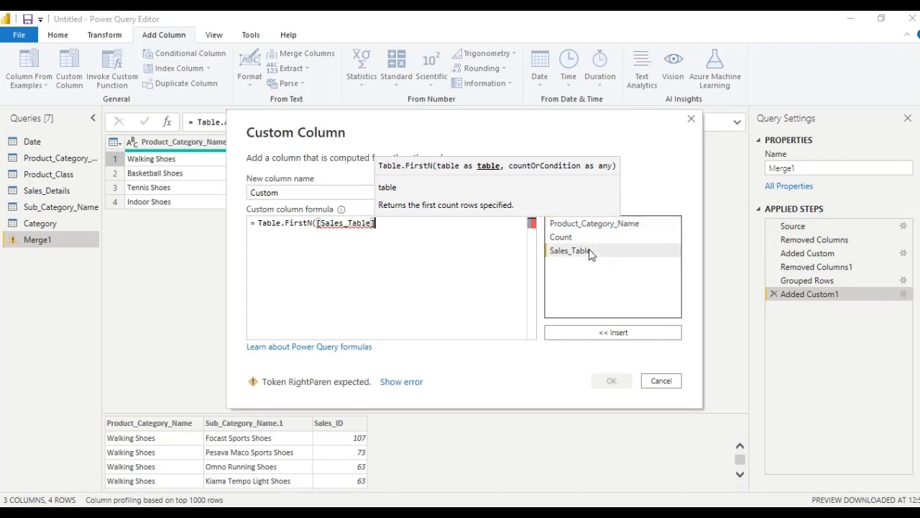
pyautogui.write(',')
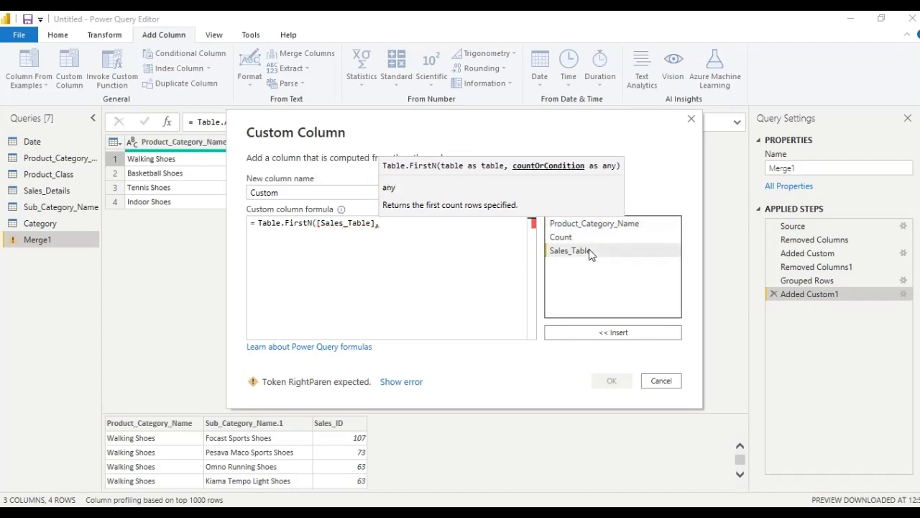
pyautogui.write('3)')
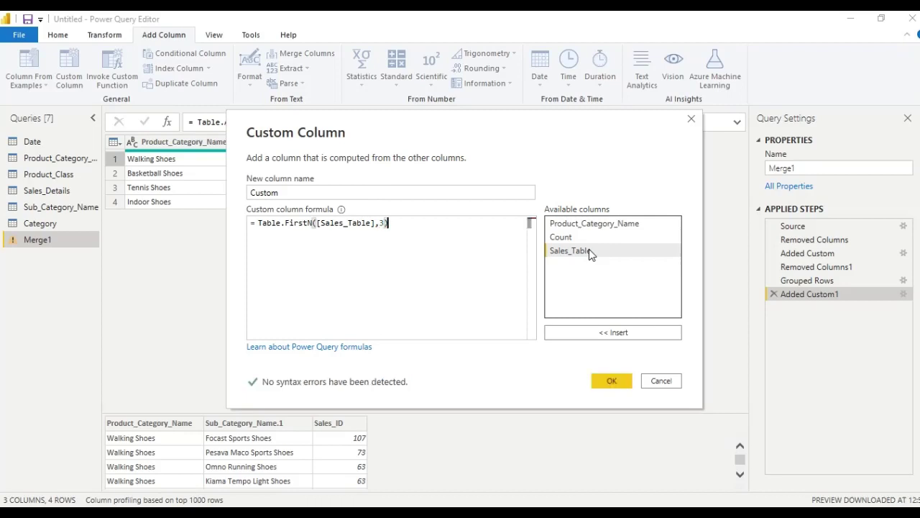
pyautogui.click(611, 381)
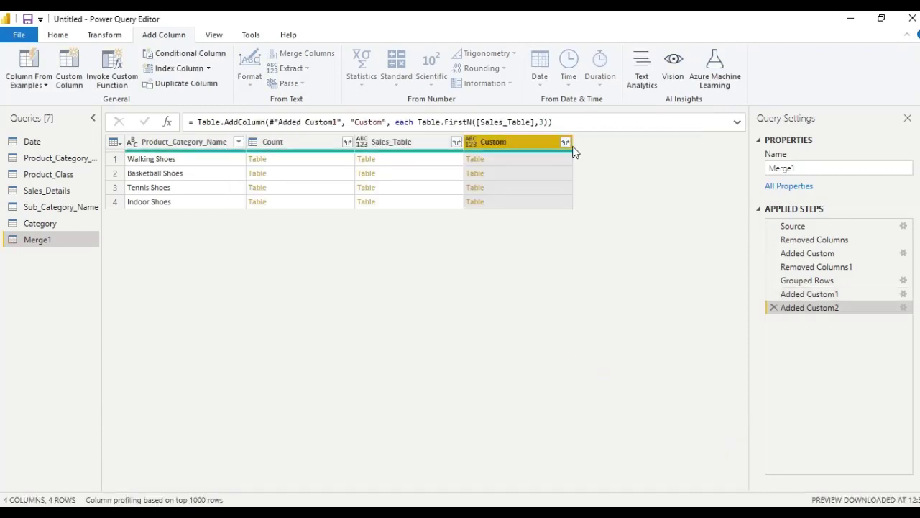
# Expand the Custom column to only Sub_Category_Name.1 and Sales_ID, leaving out Product_Category_Name.
pyautogui.click(565, 143)
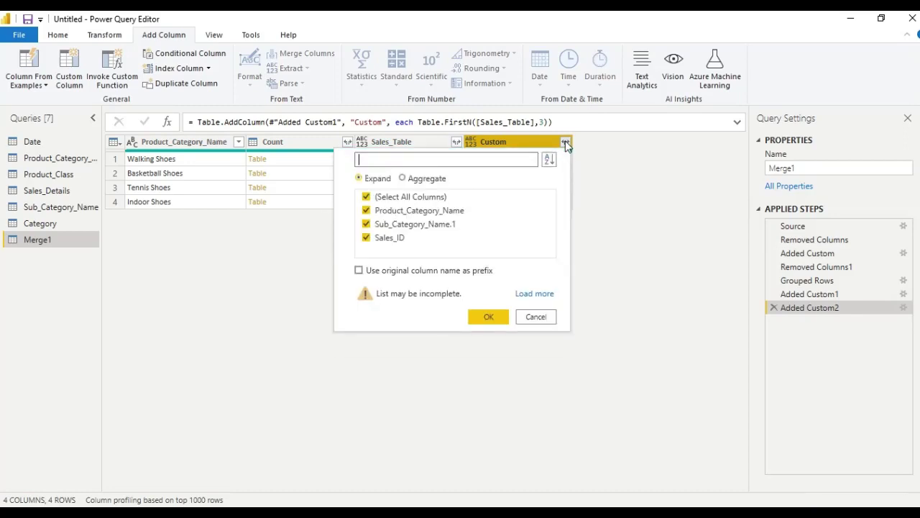
pyautogui.click(366, 210)
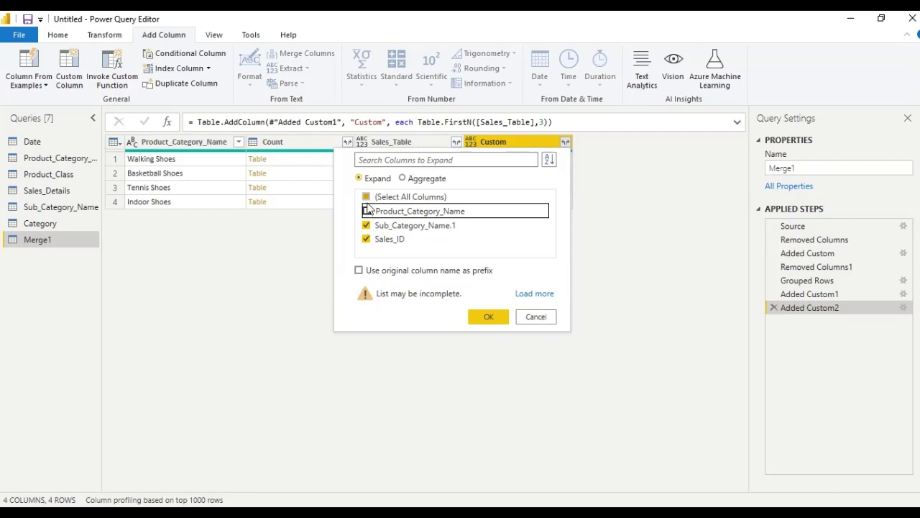
pyautogui.click(489, 317)
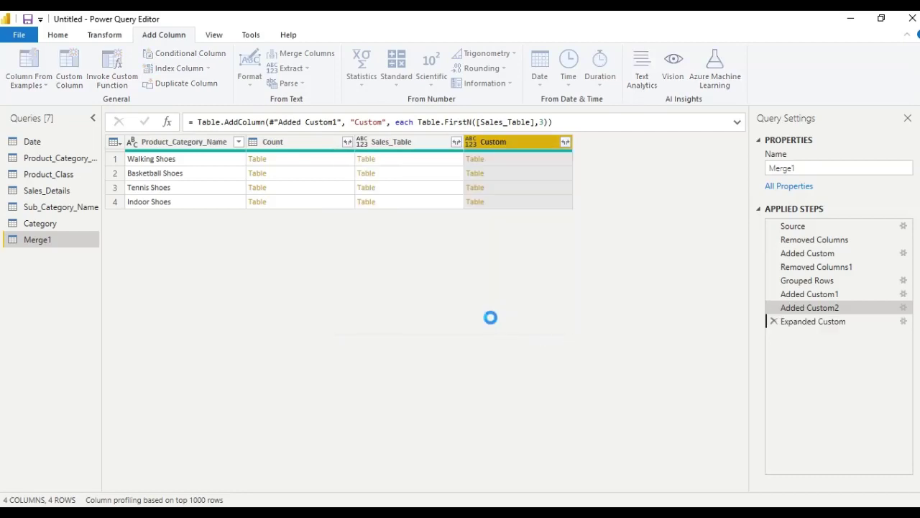
# Remove the Count and Sales_Table columns from the expanded query.
pyautogui.click(312, 140)
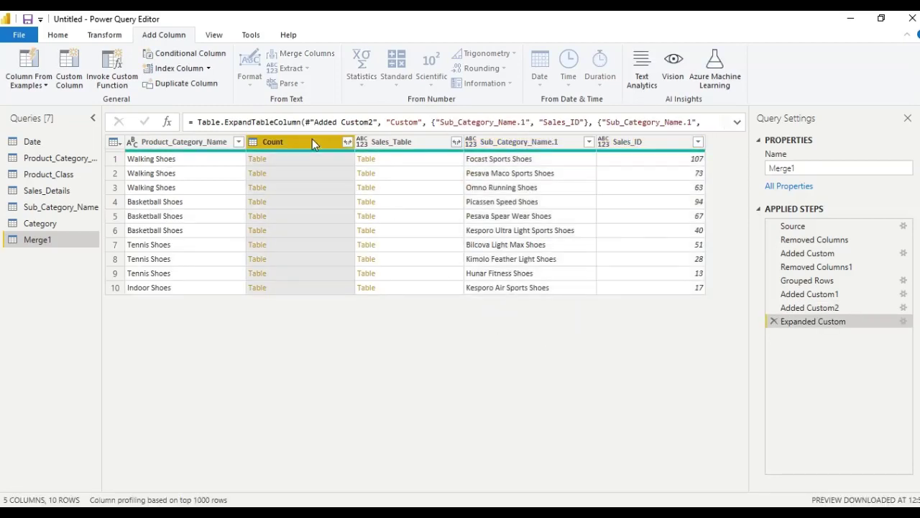
pyautogui.keyDown('ctrl'); pyautogui.click(393, 144); pyautogui.keyUp('ctrl')
pyautogui.rightClick(394, 143)
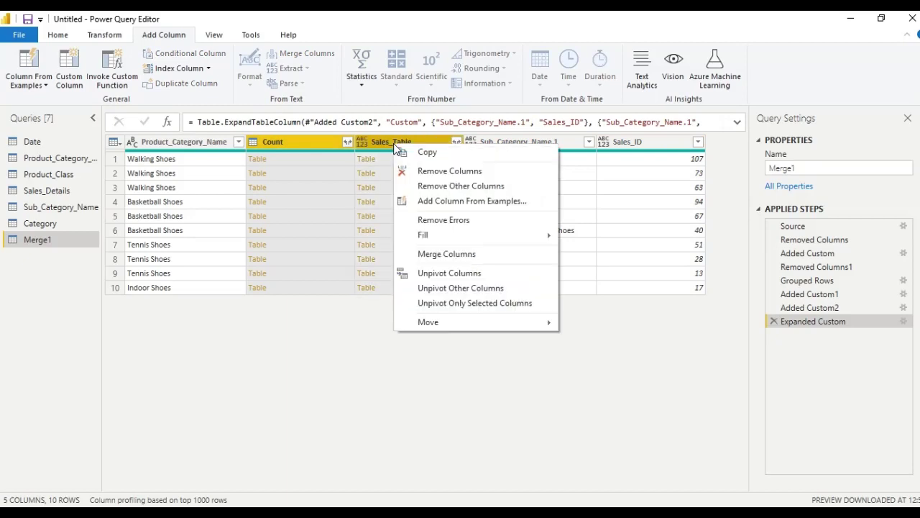
pyautogui.click(422, 171)
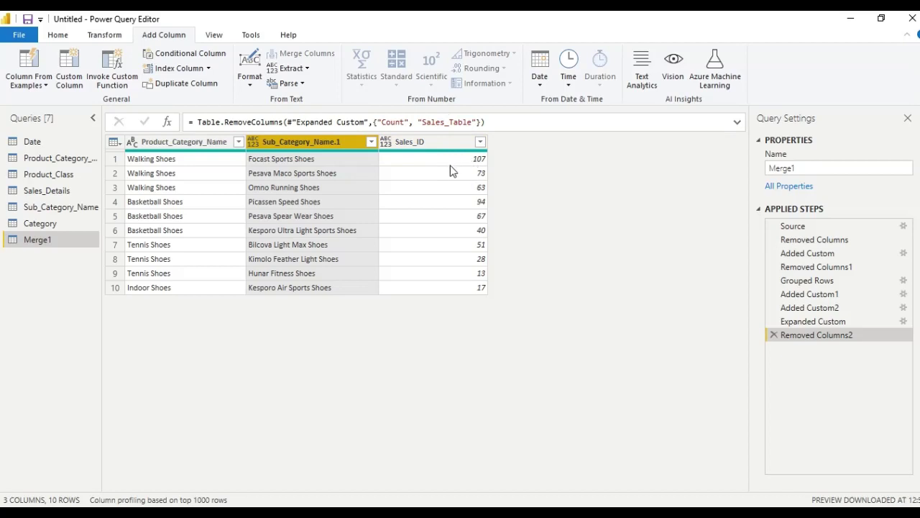
pyautogui.click(433, 202)
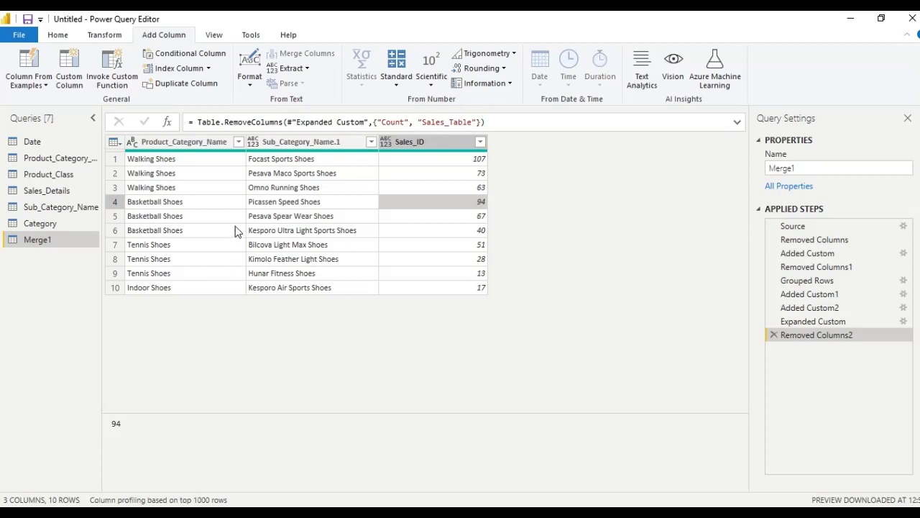
pyautogui.click(205, 141)
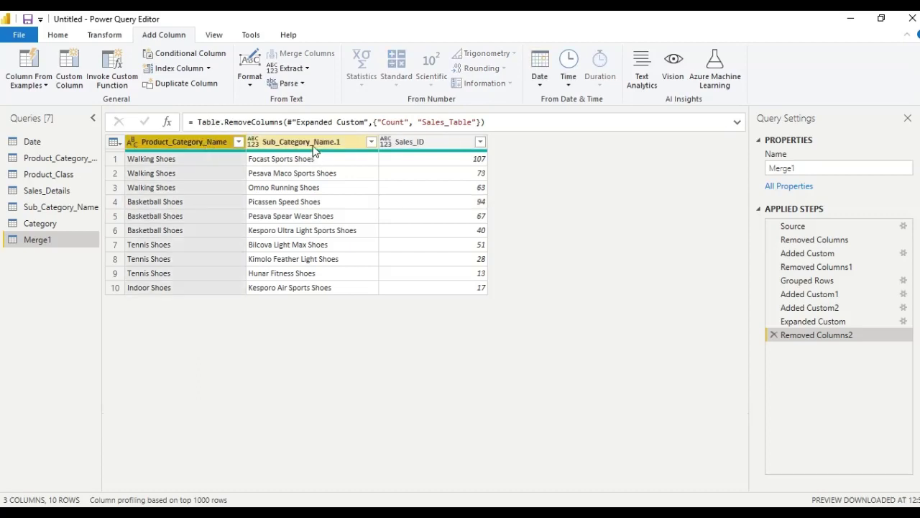
pyautogui.click(312, 145)
pyautogui.click(420, 143)
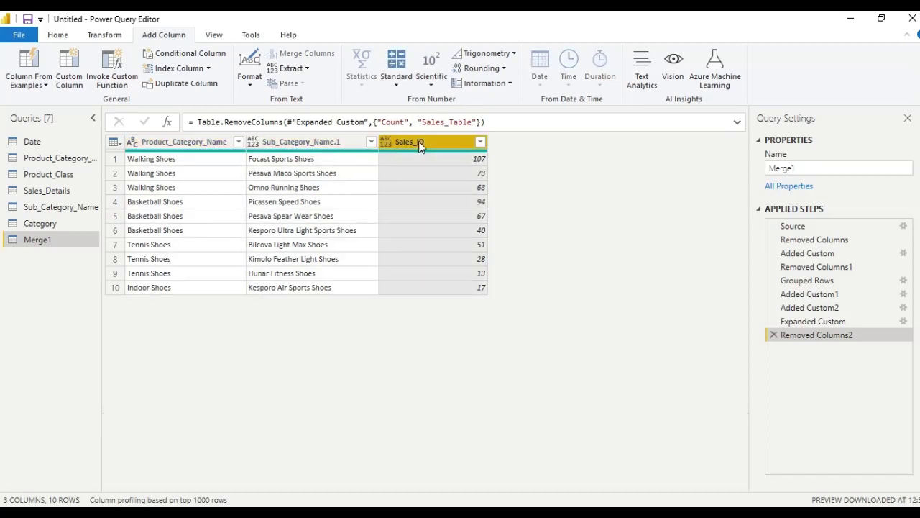